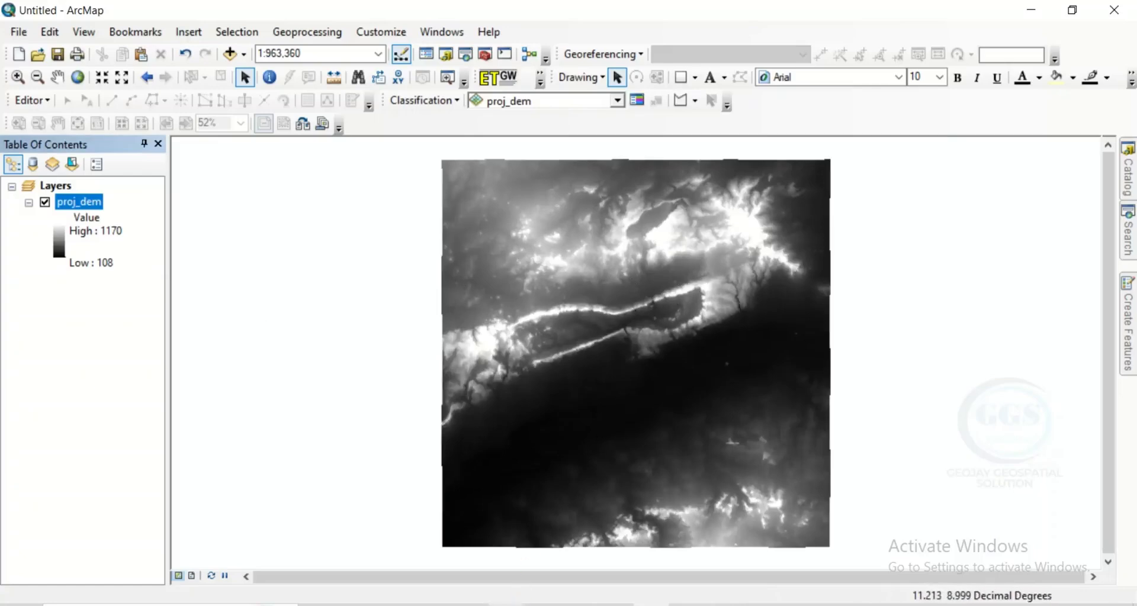
Check the workflow list on the PowerPoint slide, and inspect the proj_dem layer's source properties in ArcMap.
key("alt+Tab")
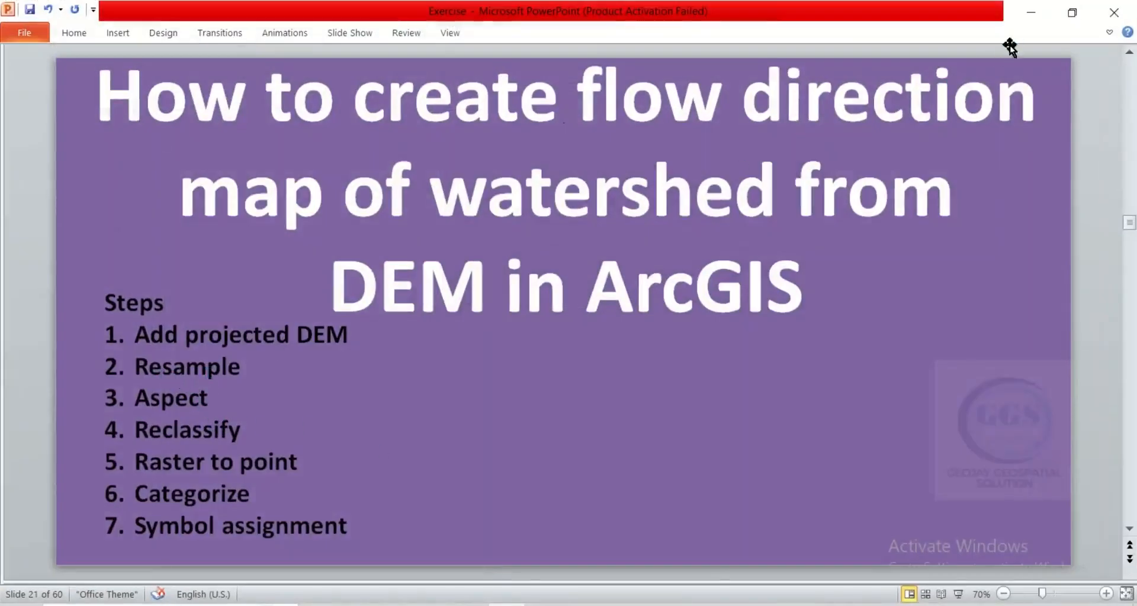
left_click(1031, 12)
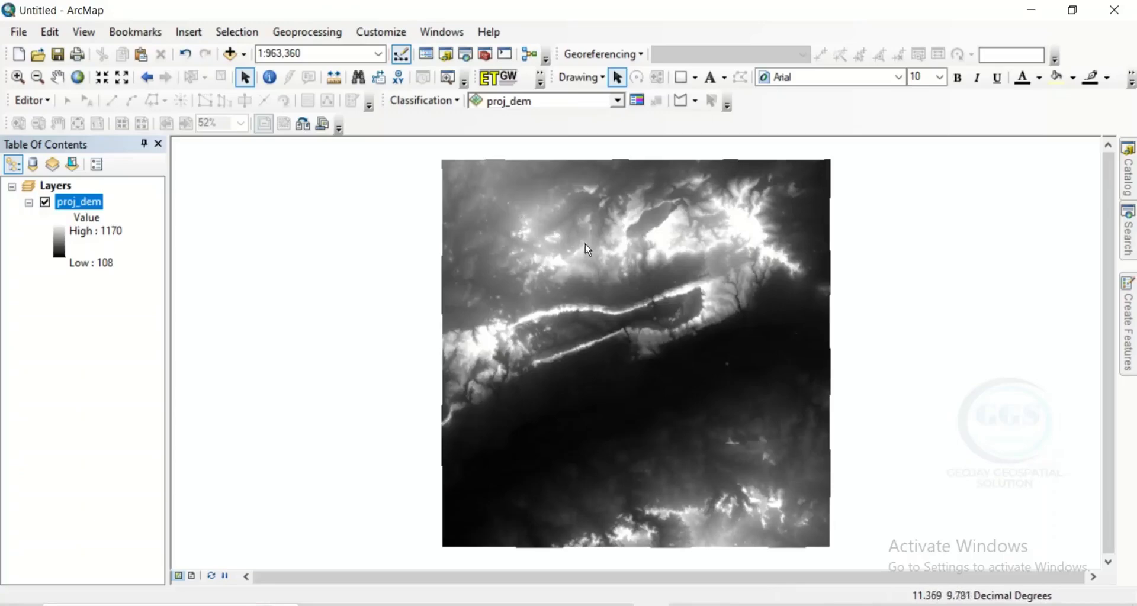
right_click(74, 208)
left_click(130, 461)
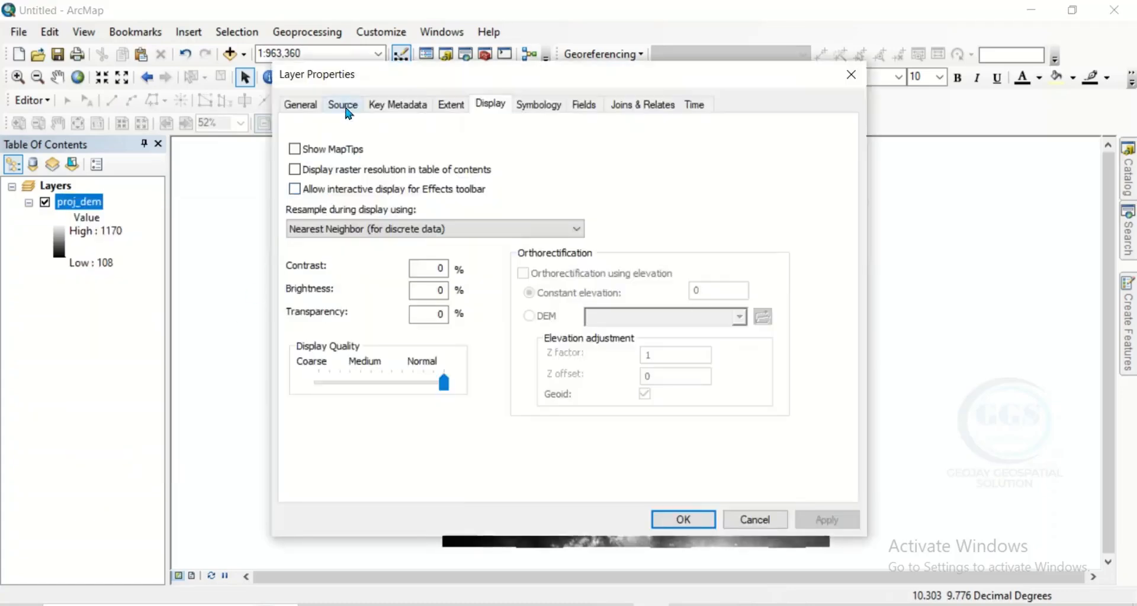
left_click(348, 111)
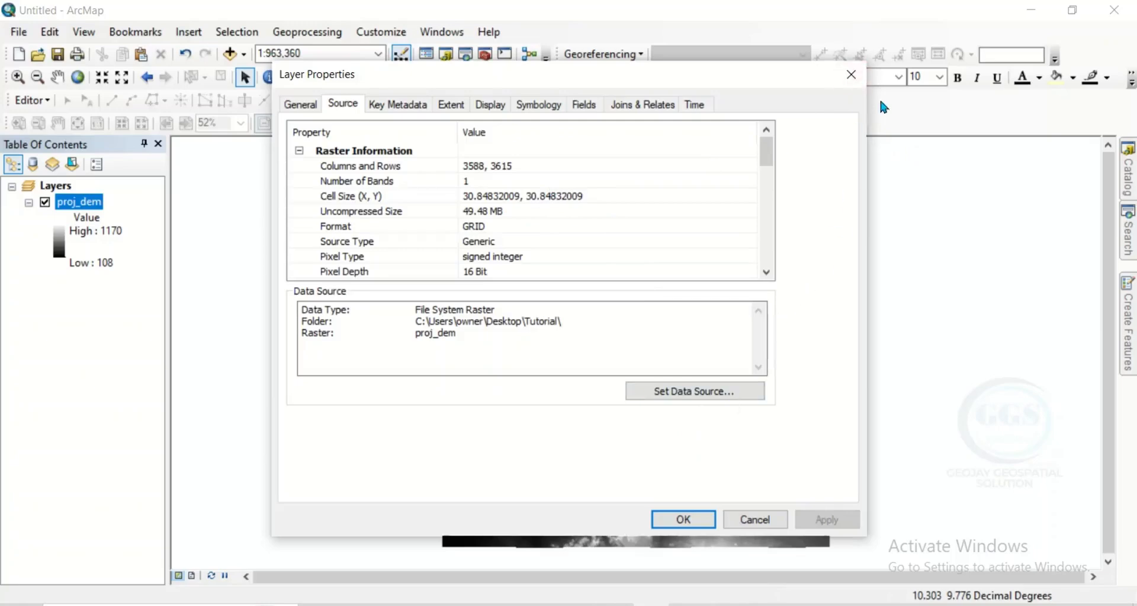
left_click(851, 75)
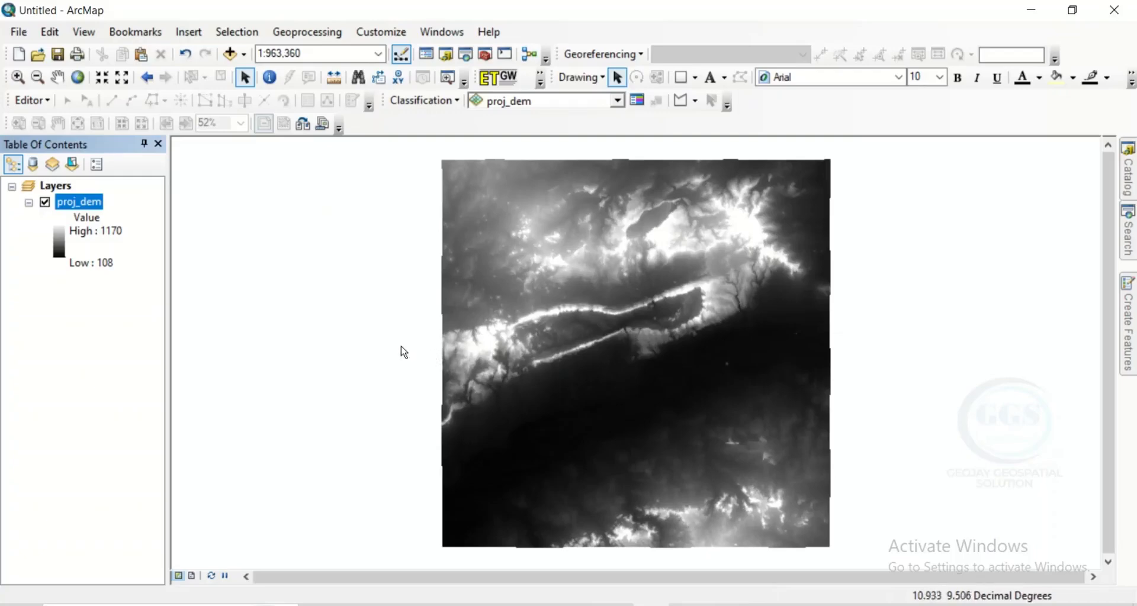
Open the Resample tool from the Raster Processing toolset of the Data Management Tools.
left_click(485, 54)
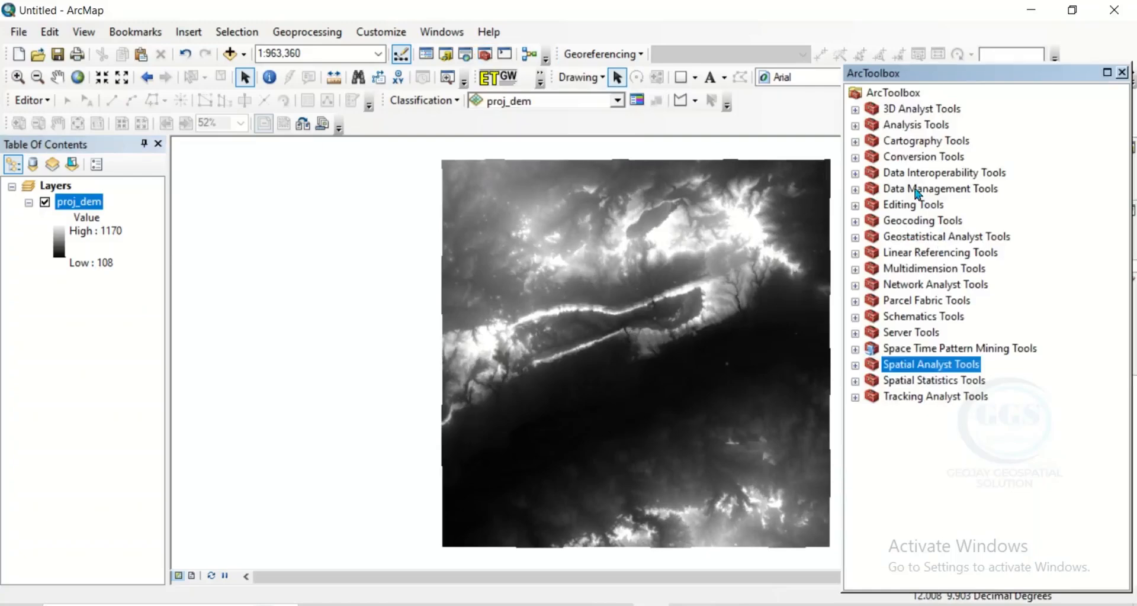
left_click(856, 190)
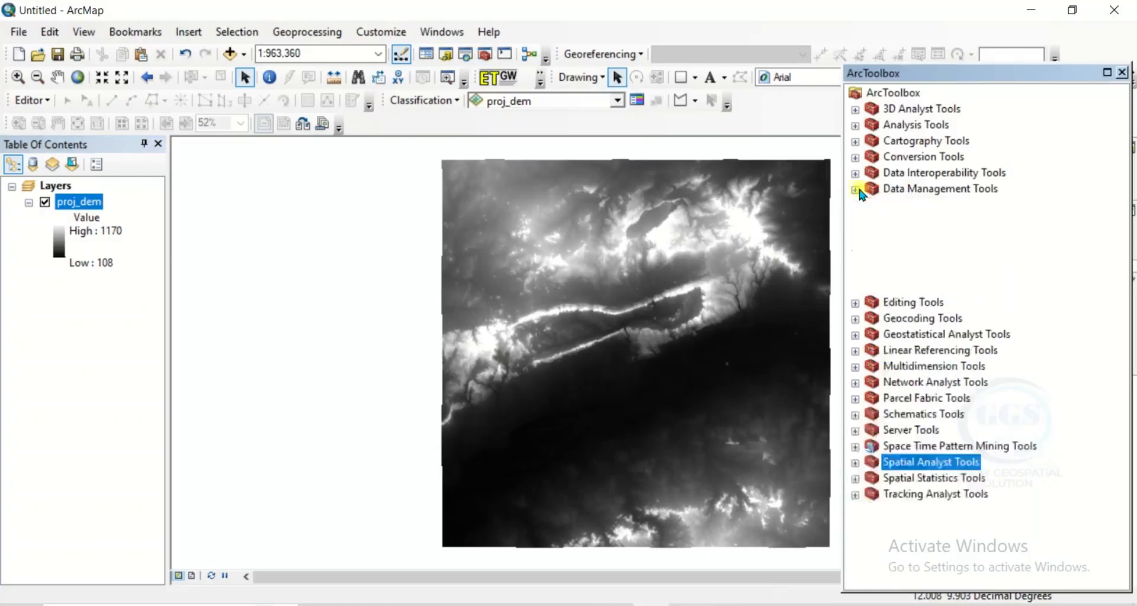
scroll(917, 311, "down", 1)
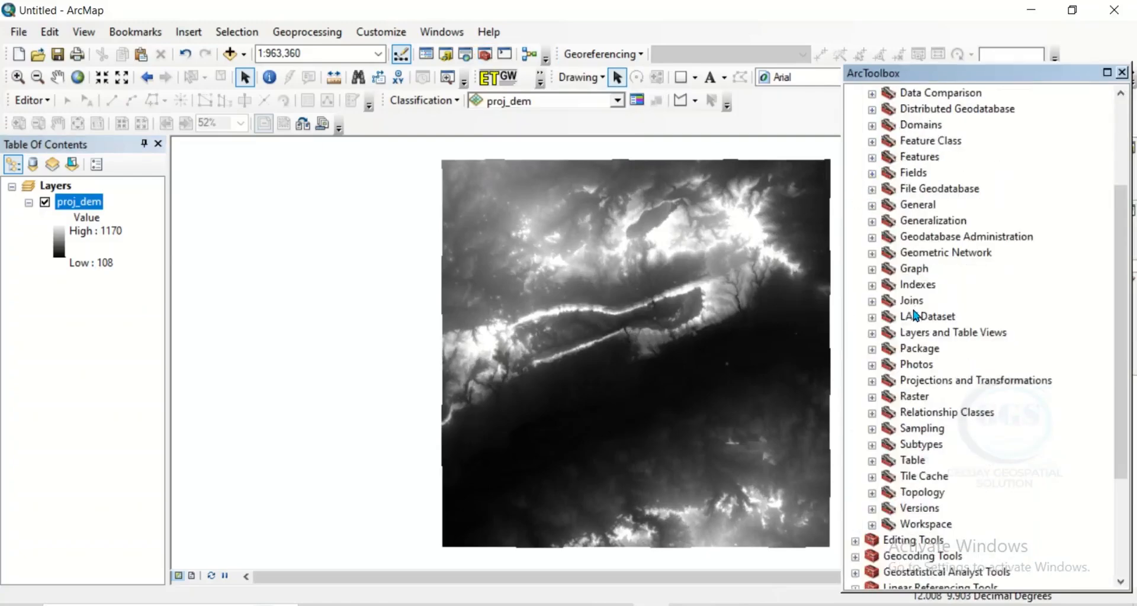
left_click(872, 397)
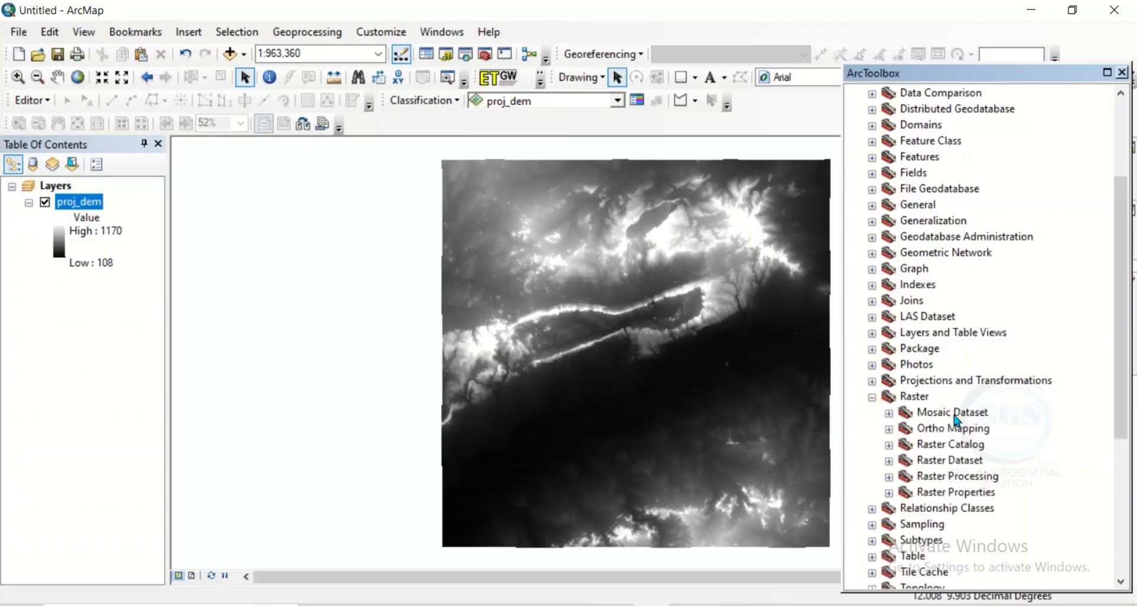
scroll(955, 418, "down", 1)
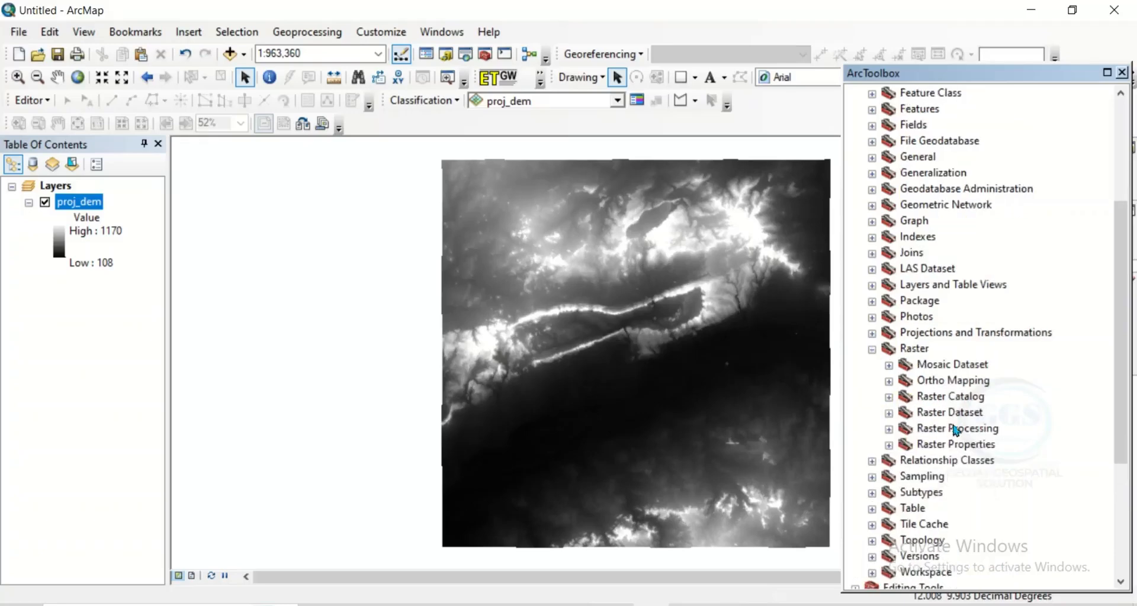
left_click(889, 429)
scroll(948, 473, "down", 1)
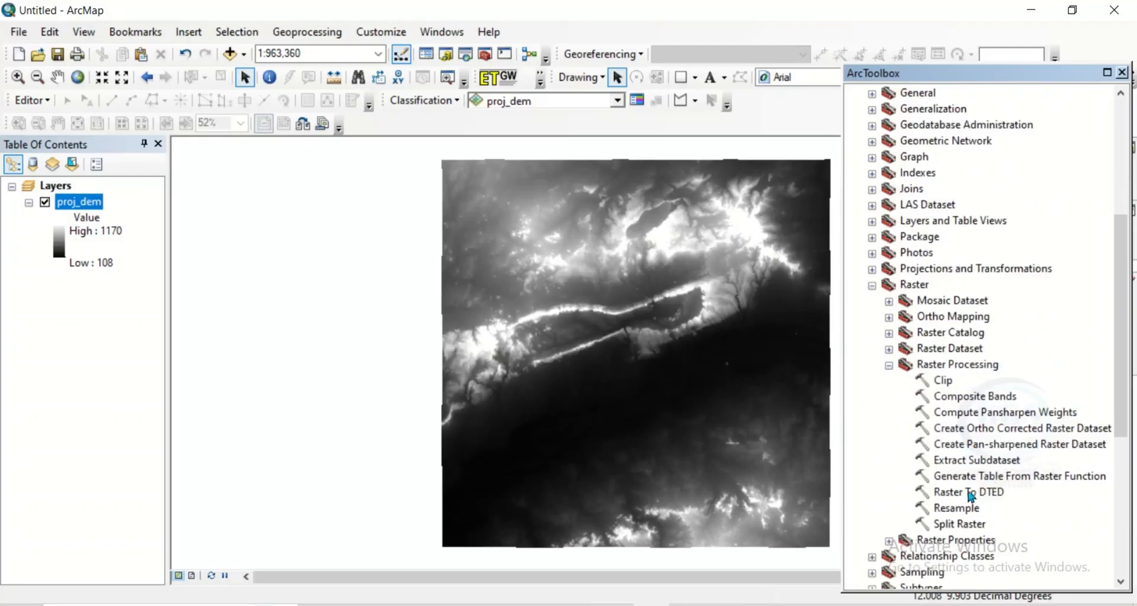
double_click(957, 509)
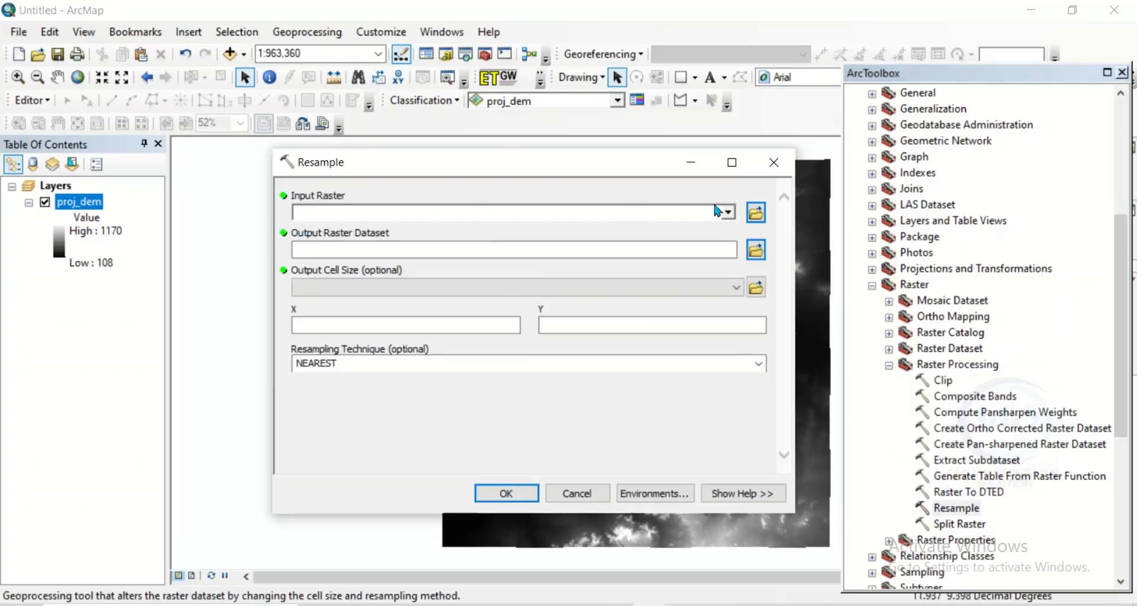
Use proj_dem as the resampling input and save the output raster as Resample in the Tutorial folder.
left_click(727, 214)
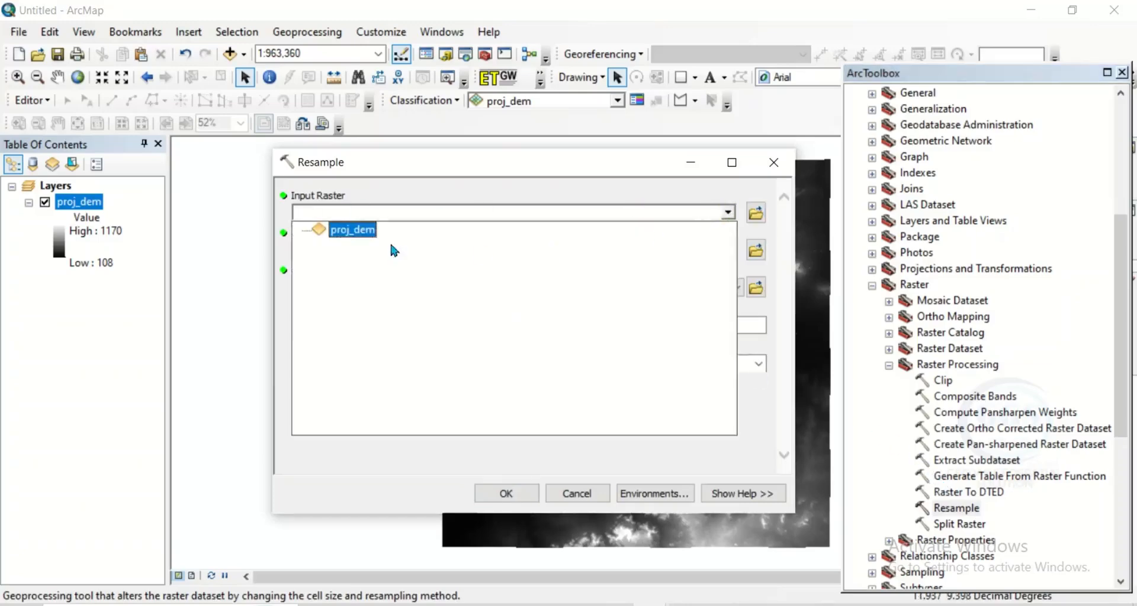
left_click(353, 232)
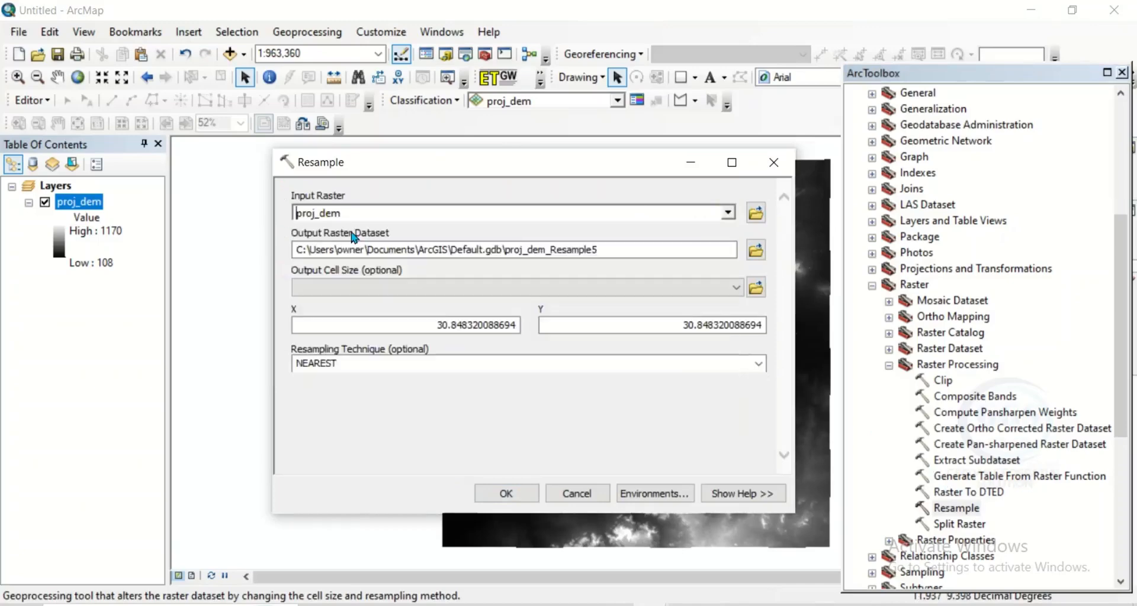
left_click(756, 249)
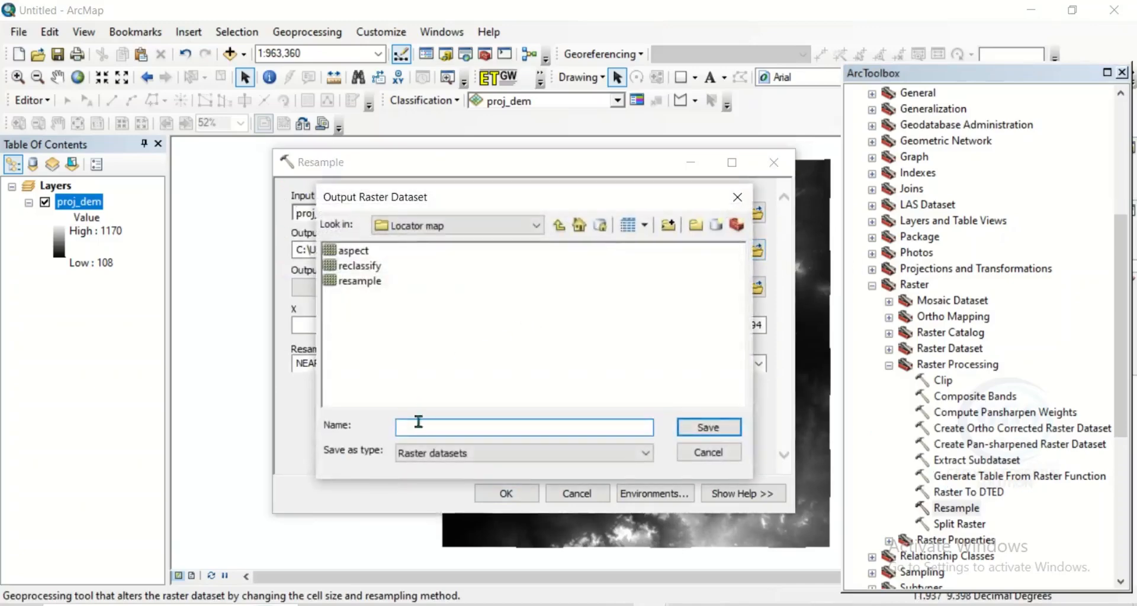
left_click(559, 228)
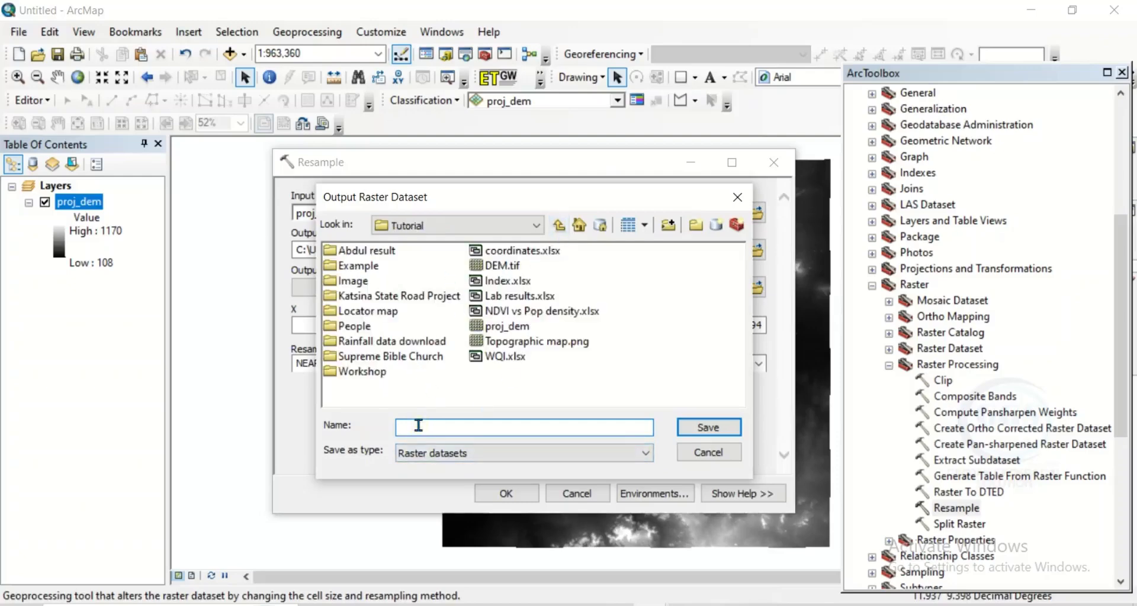
type("Resample")
left_click(716, 427)
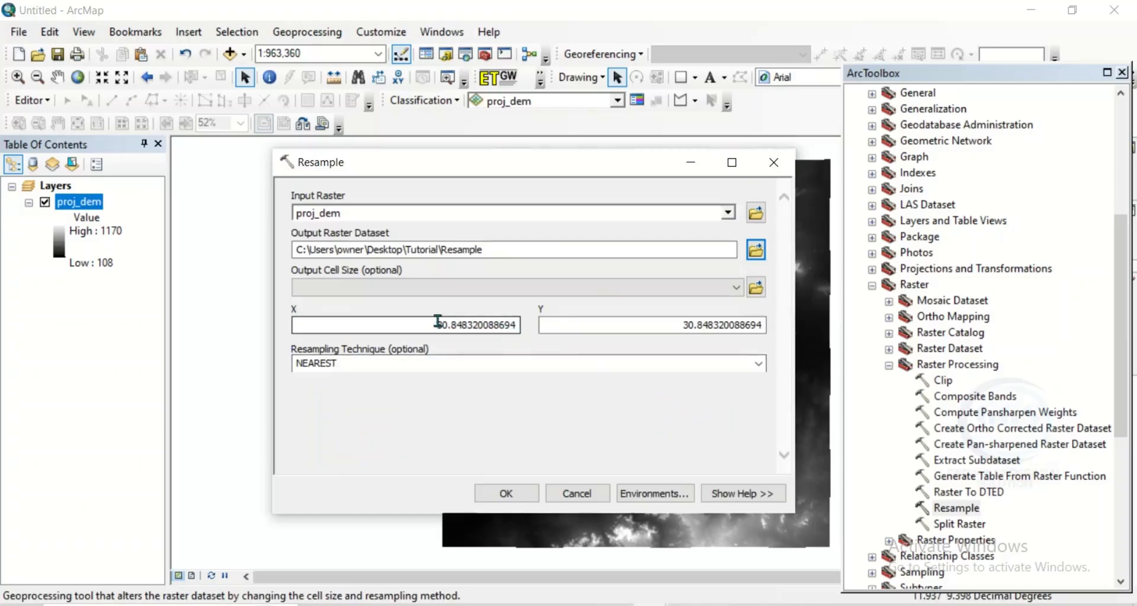
Run the resampling with X and Y cell sizes of 6000, and hide the proj_dem layer.
left_click_drag(435, 326, 519, 329)
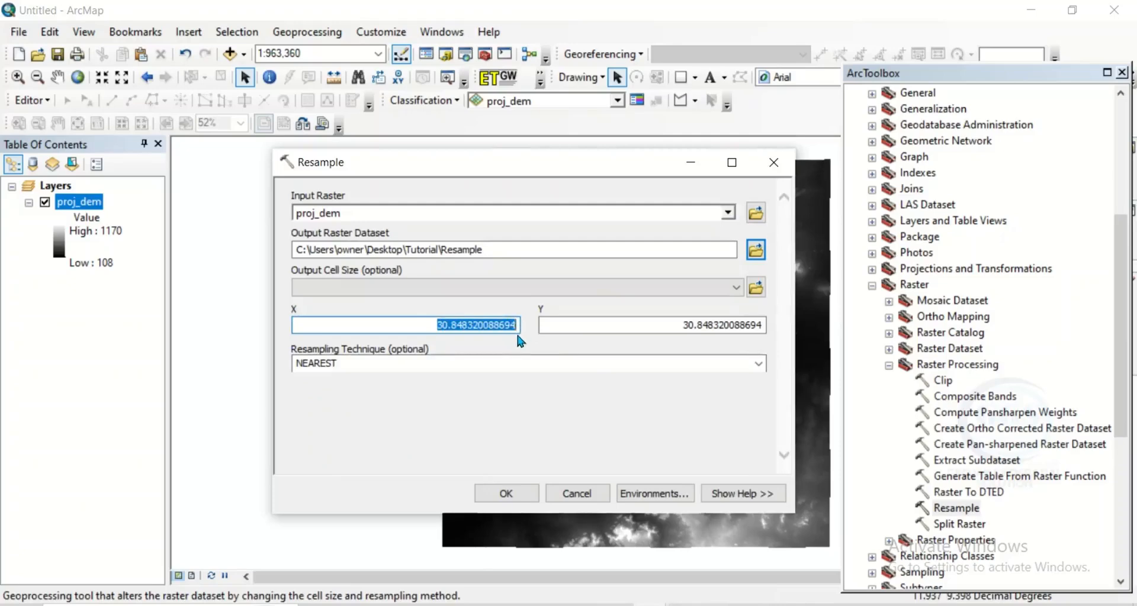
type("6000")
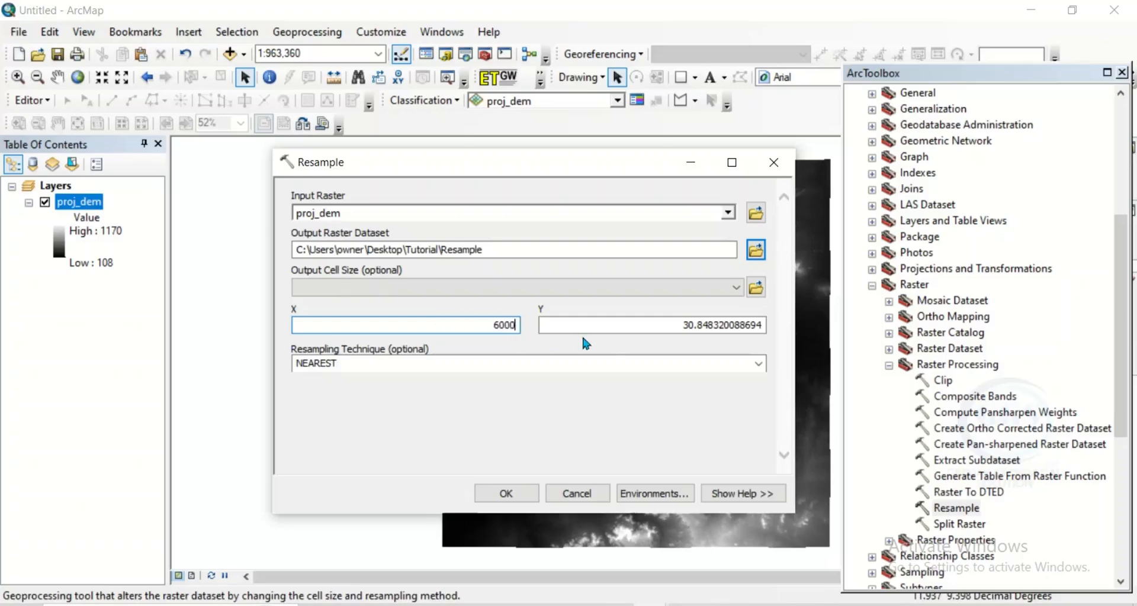
left_click_drag(675, 324, 765, 342)
type("6")
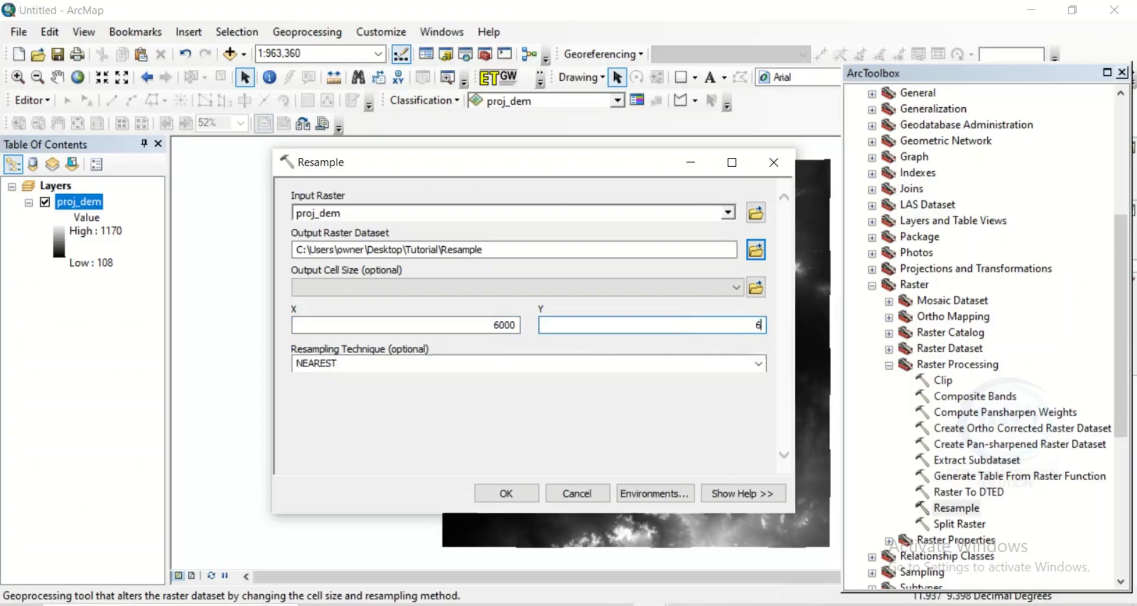
type("000")
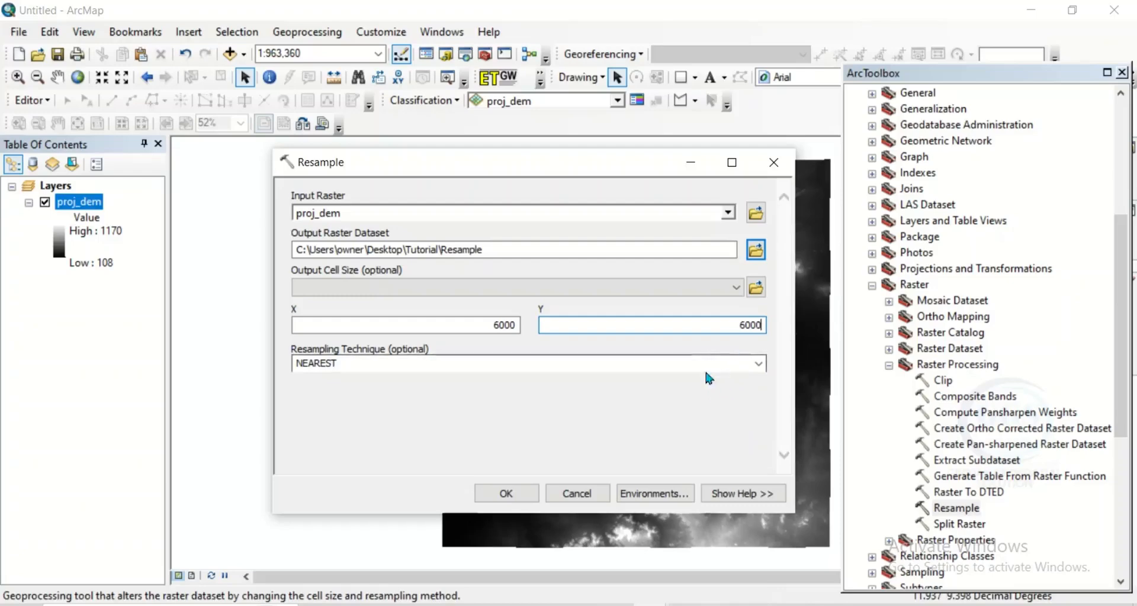
left_click(517, 496)
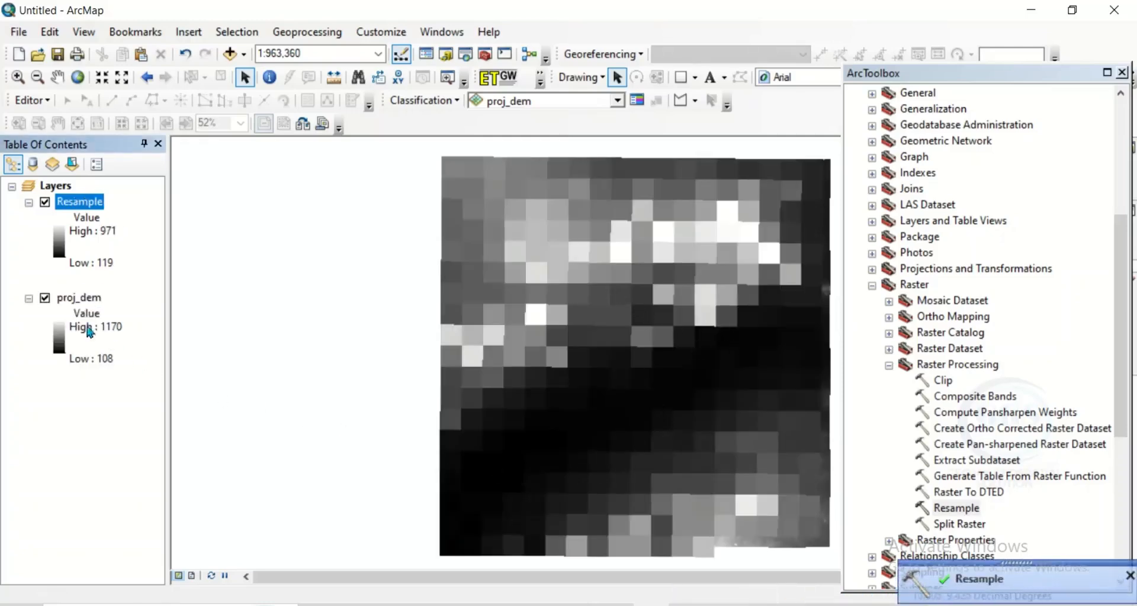
left_click(45, 299)
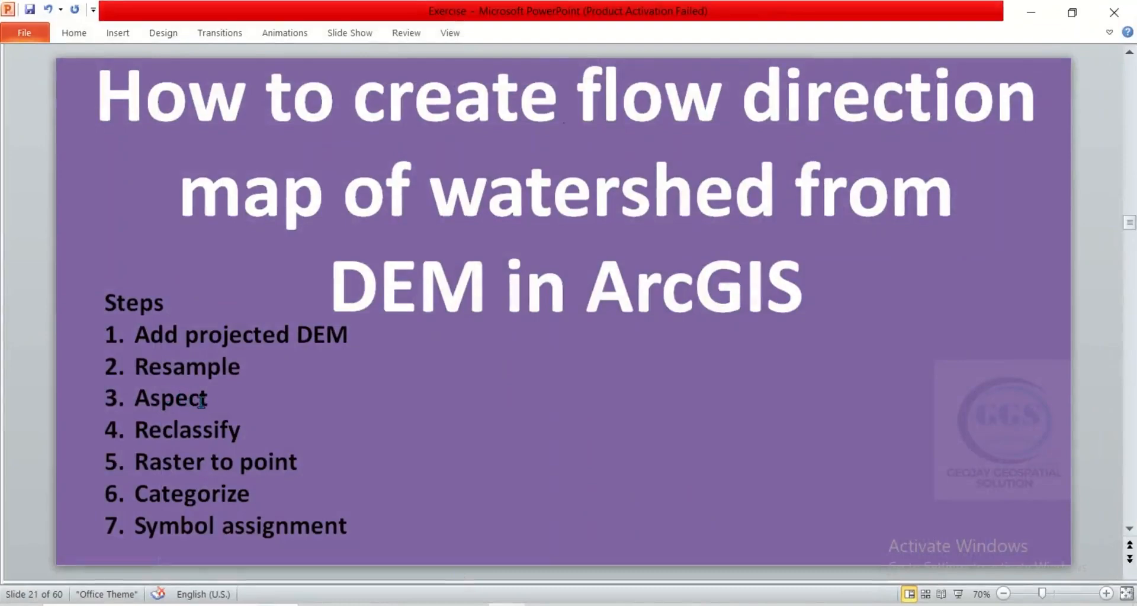
Switch from the PowerPoint slide back to ArcMap and open the Aspect tool from the Spatial Analyst Surface toolset.
left_click(1031, 13)
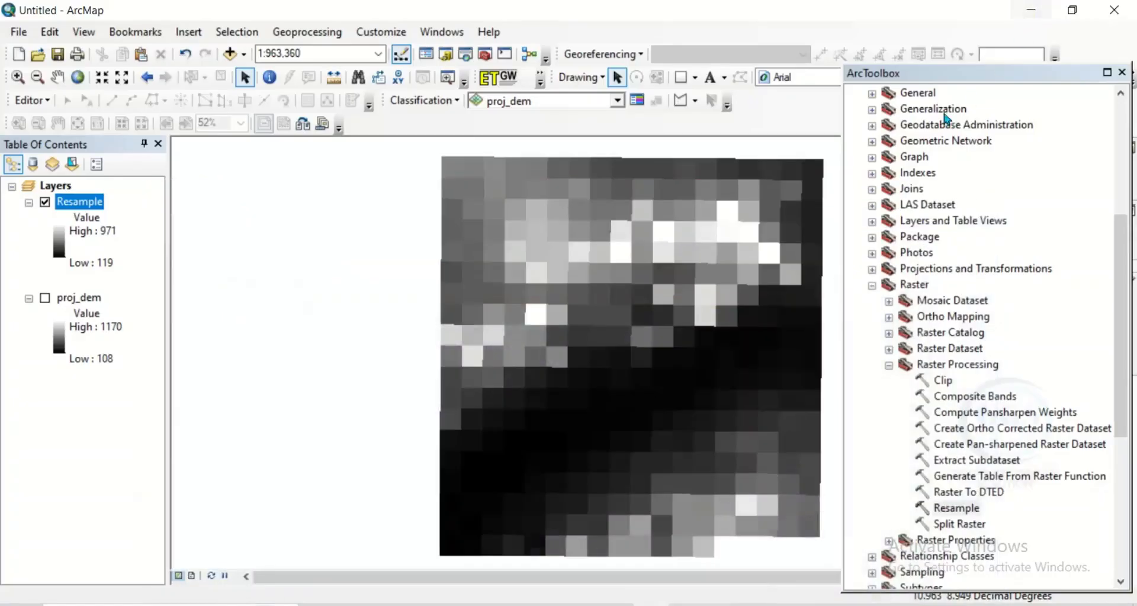
left_click(872, 286)
scroll(918, 279, "down", 1)
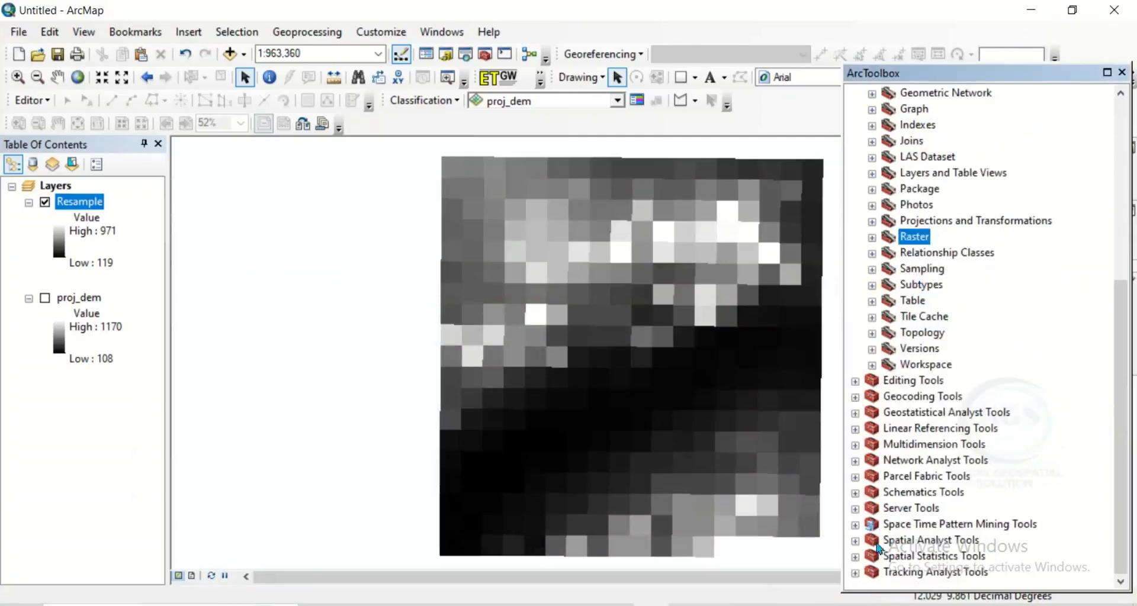
left_click(855, 541)
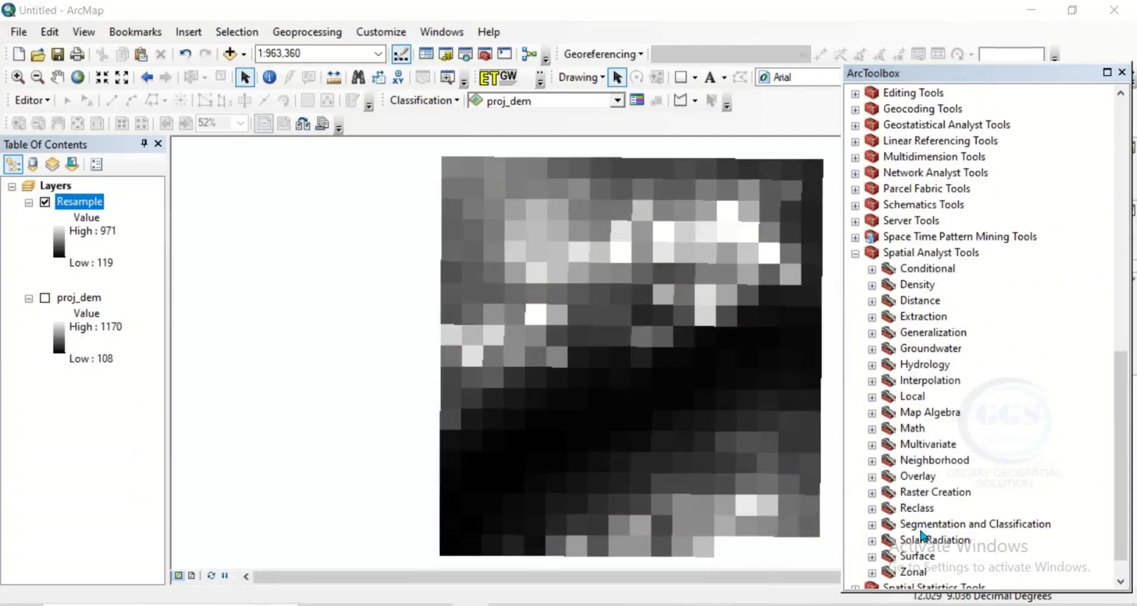
left_click(872, 557)
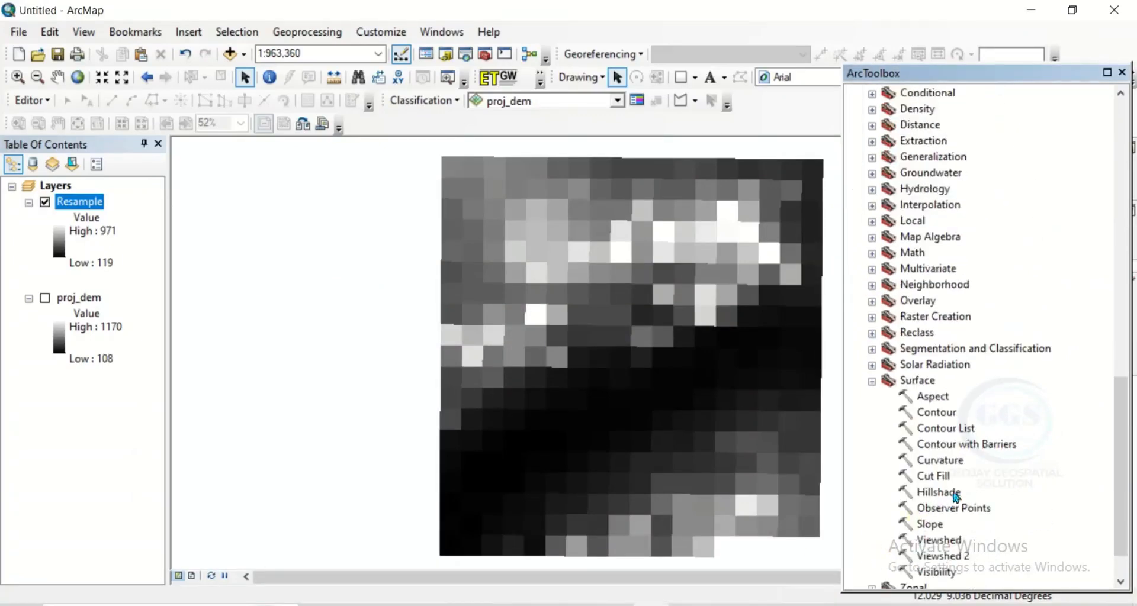
double_click(942, 397)
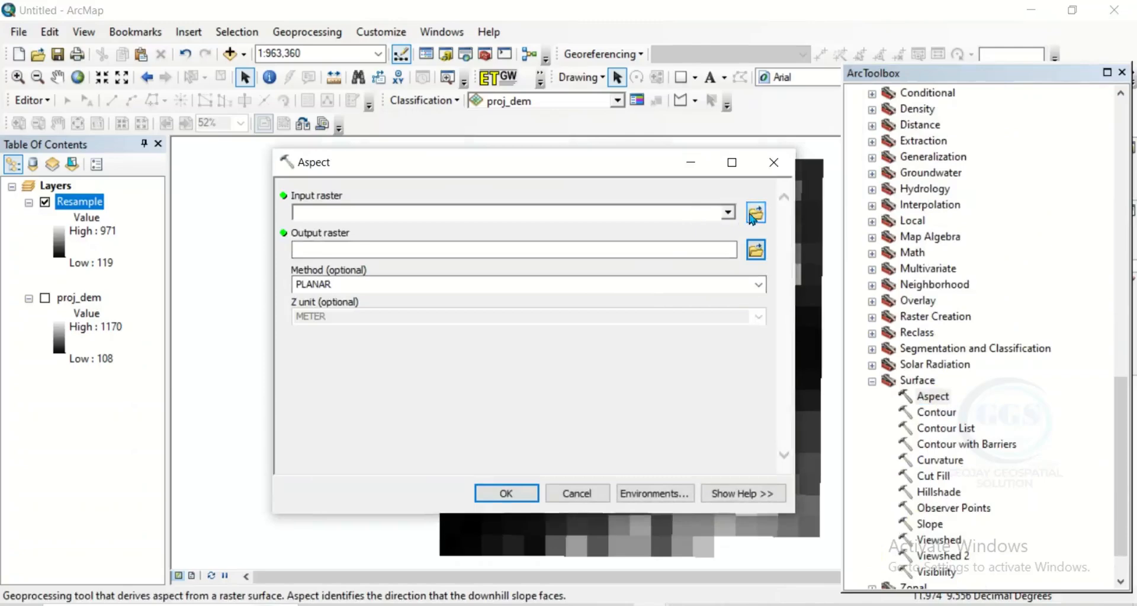
Generate an aspect raster from the Resample layer, saving it as Aspect in the Tutorial folder.
left_click(728, 213)
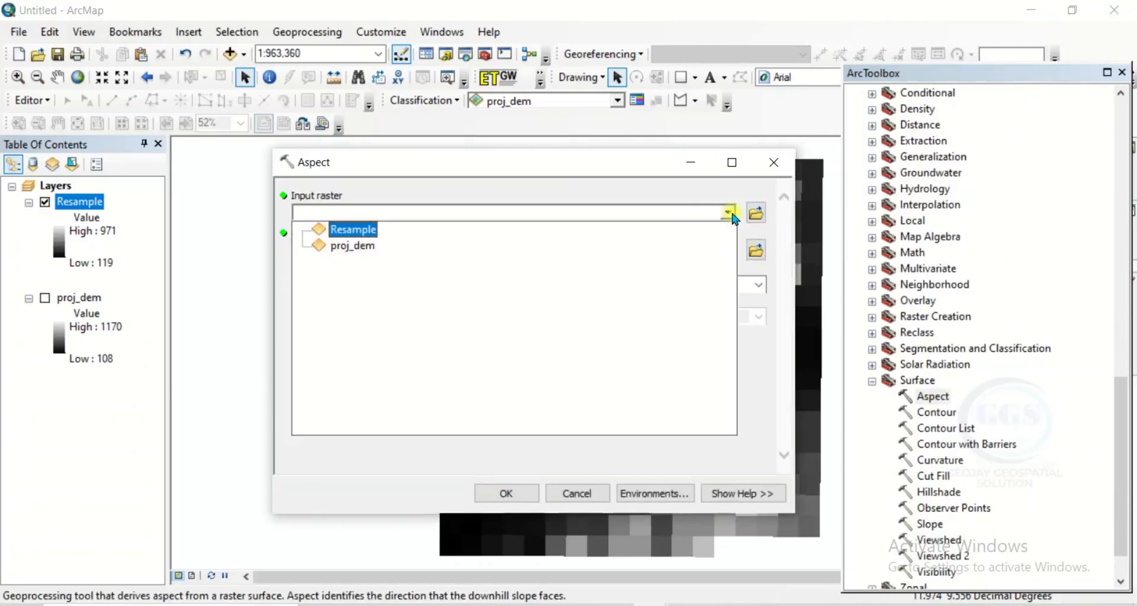
left_click(362, 234)
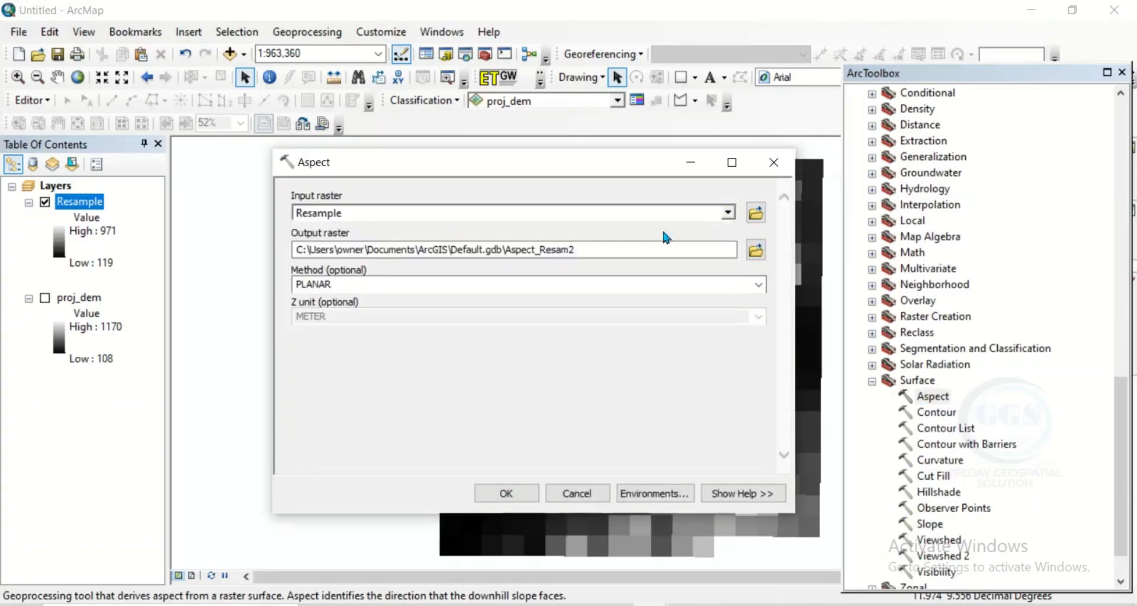
left_click(756, 251)
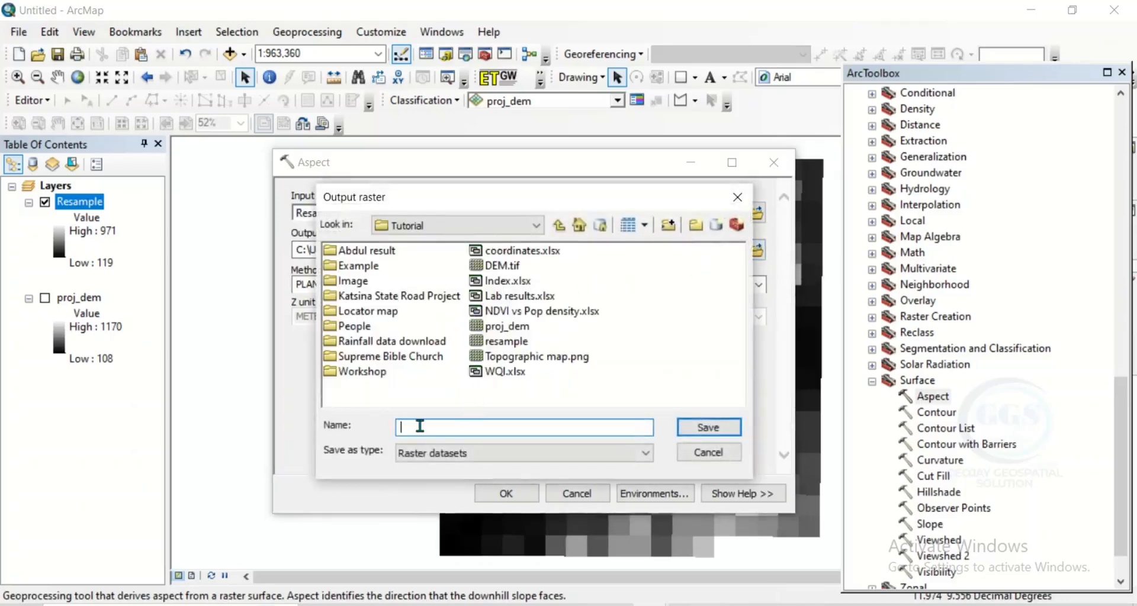
type("Aspect")
left_click(705, 427)
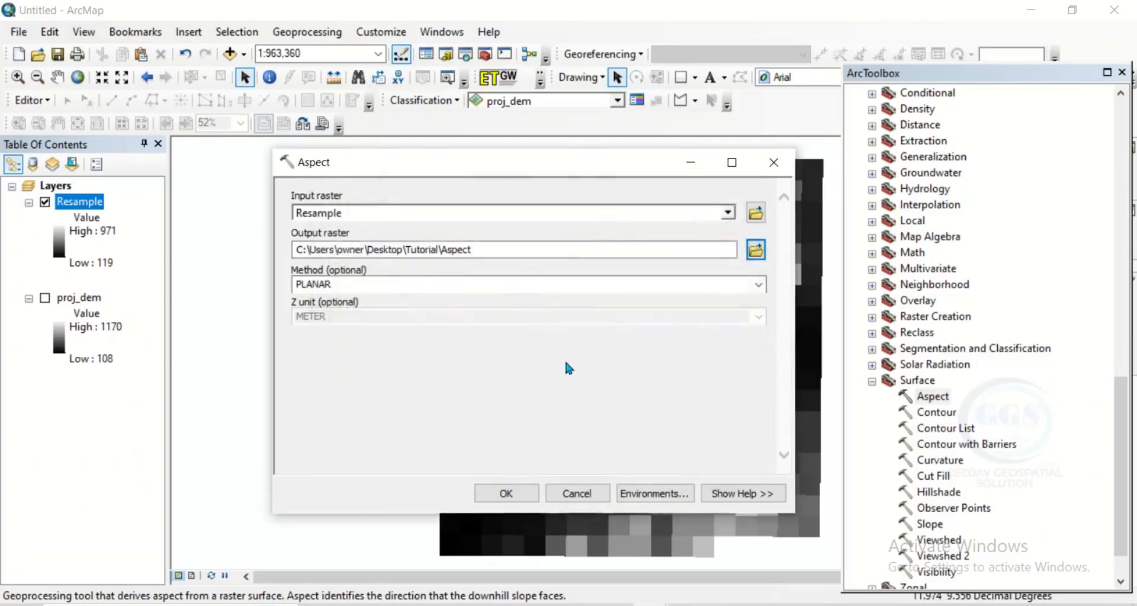
left_click(510, 495)
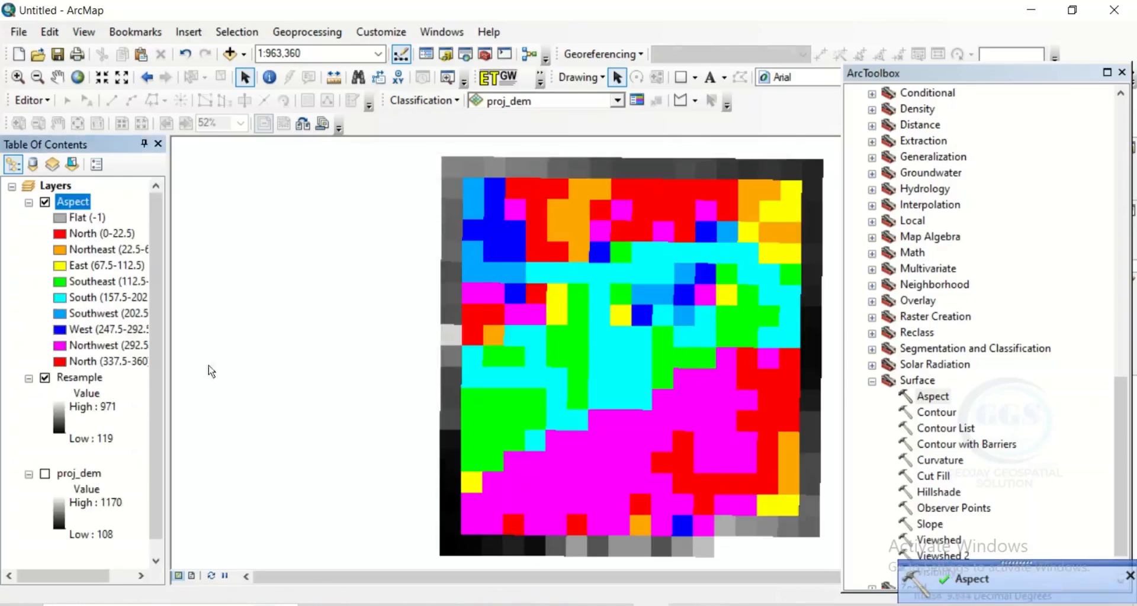
Hide the Resample layer and switch to the PowerPoint slide to check the workflow list.
left_click(44, 379)
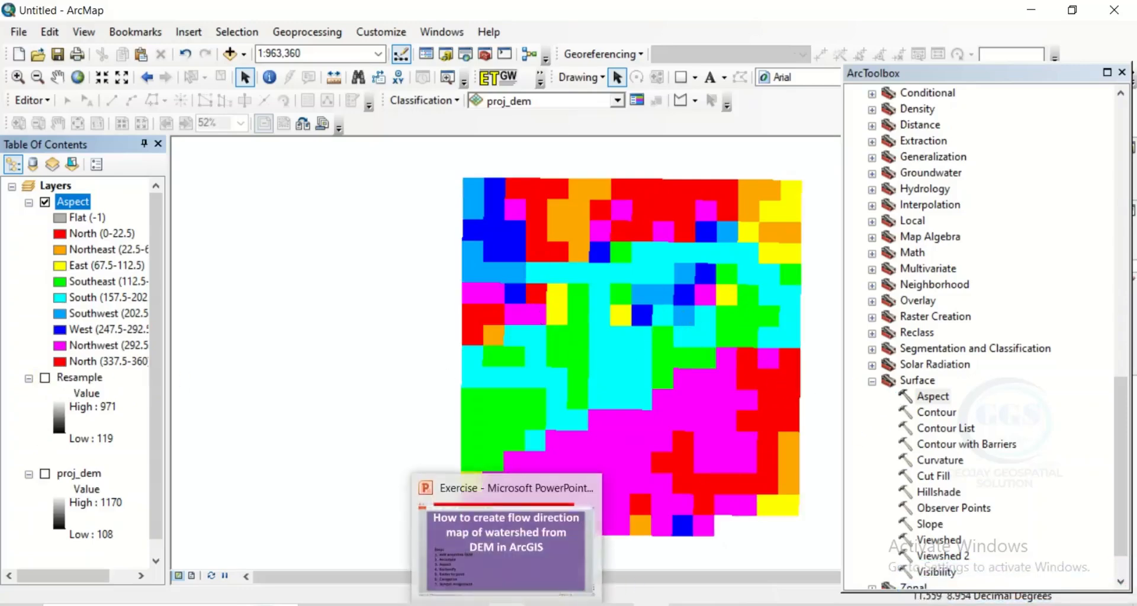
left_click(506, 604)
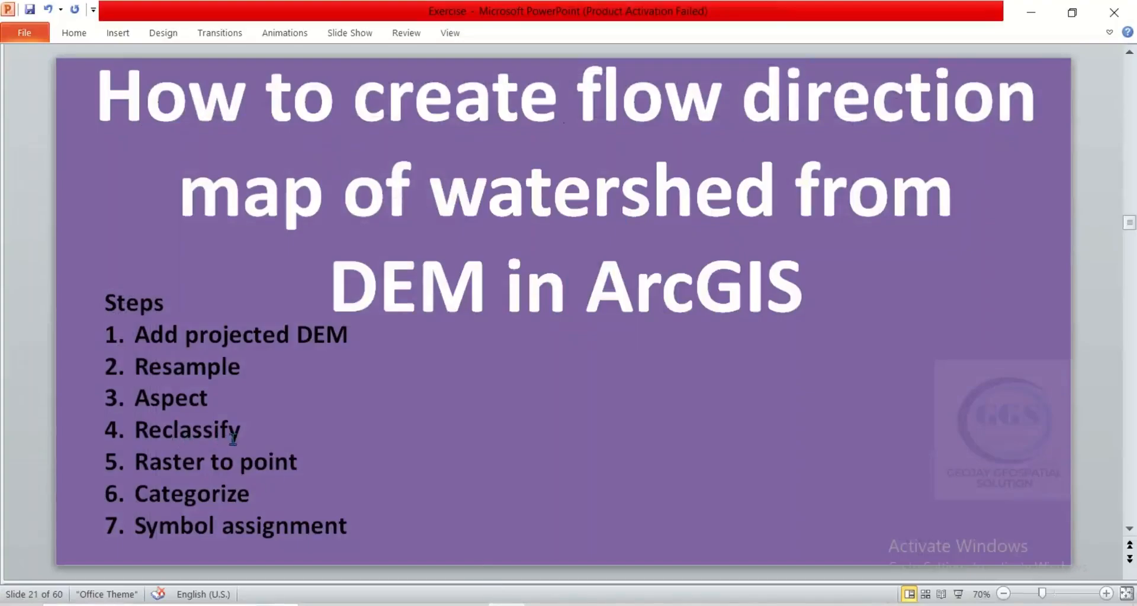
Switch from the PowerPoint slide back to ArcMap and open the Spatial Analyst Reclassify tool with Aspect as the input raster.
left_click(1031, 12)
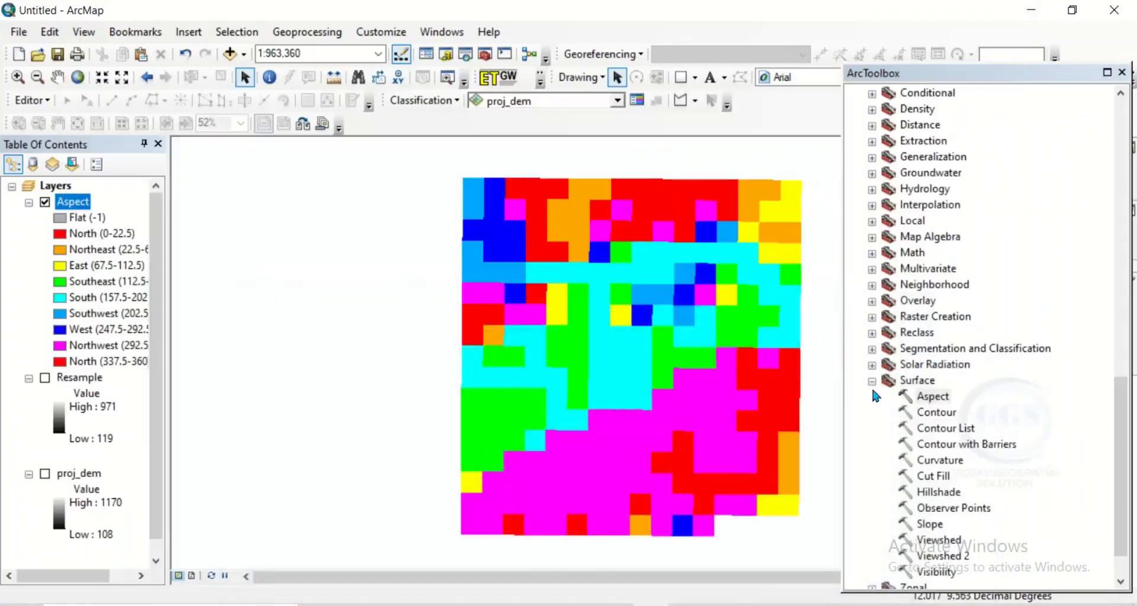
scroll(944, 474, "down", 1)
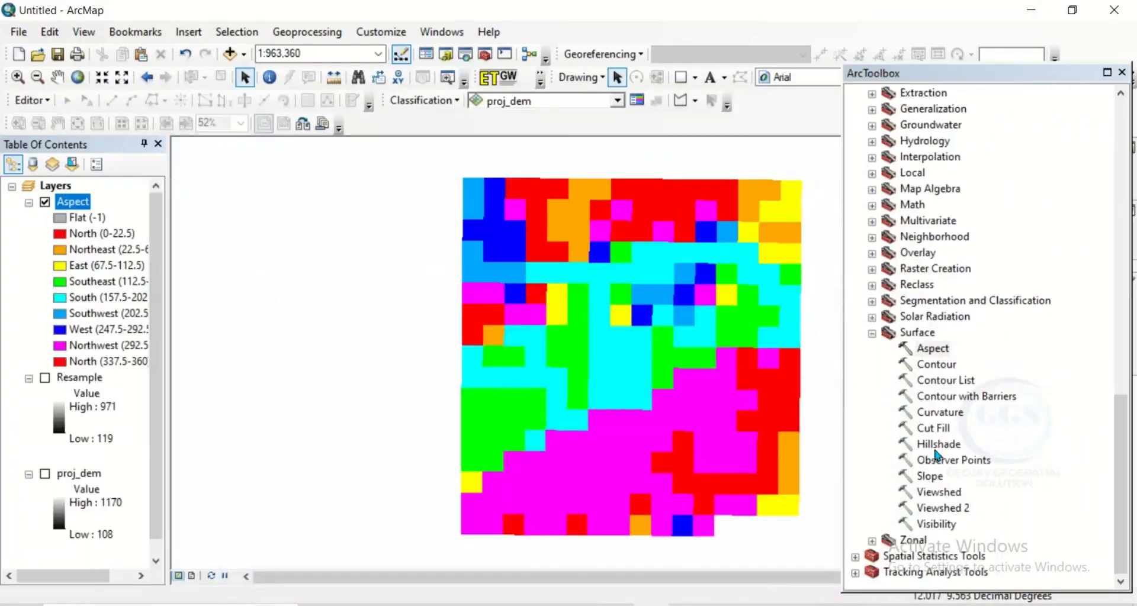
double_click(883, 333)
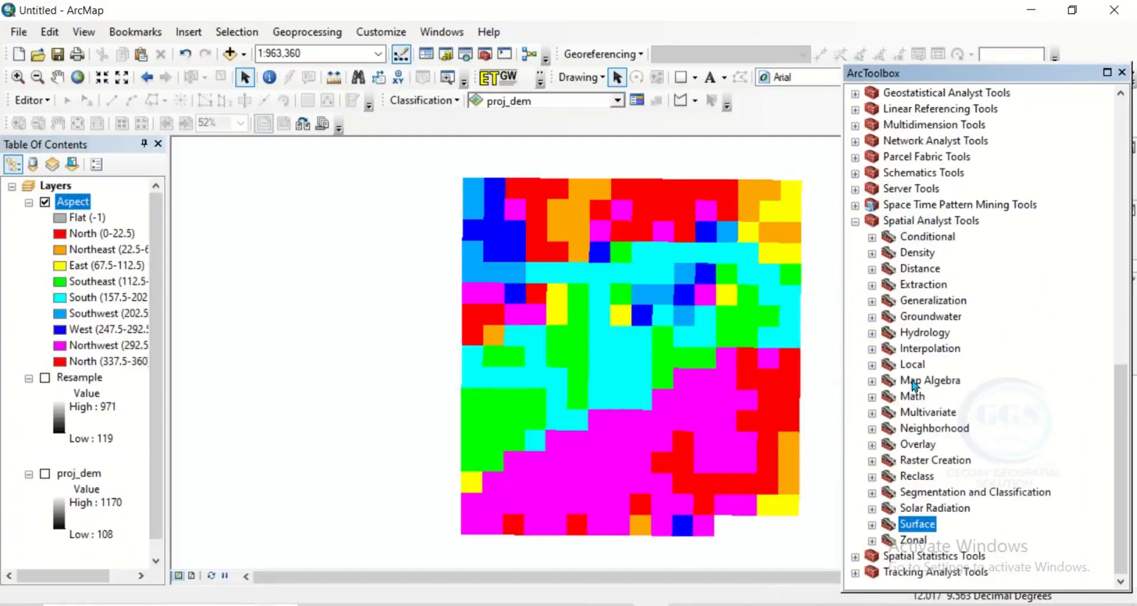
left_click(871, 476)
scroll(963, 540, "down", 1)
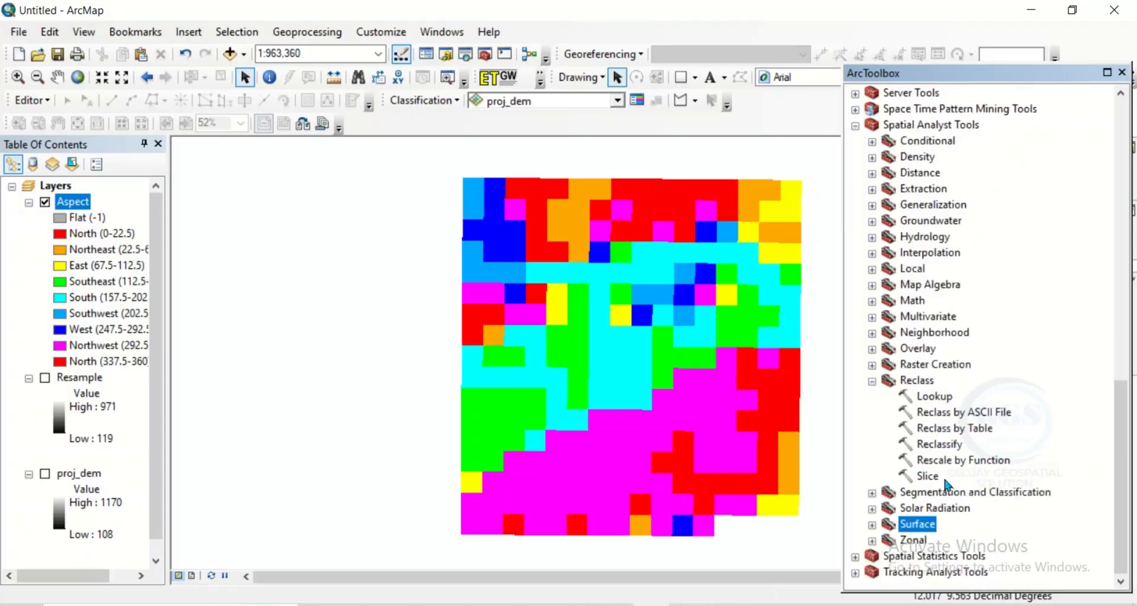
left_click(942, 447)
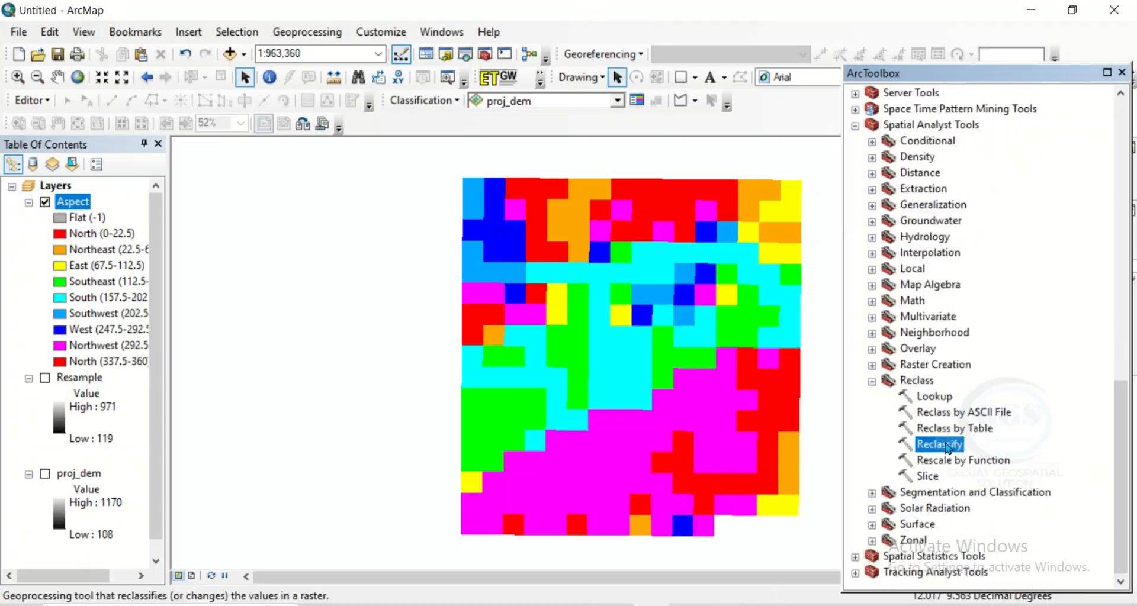
double_click(947, 448)
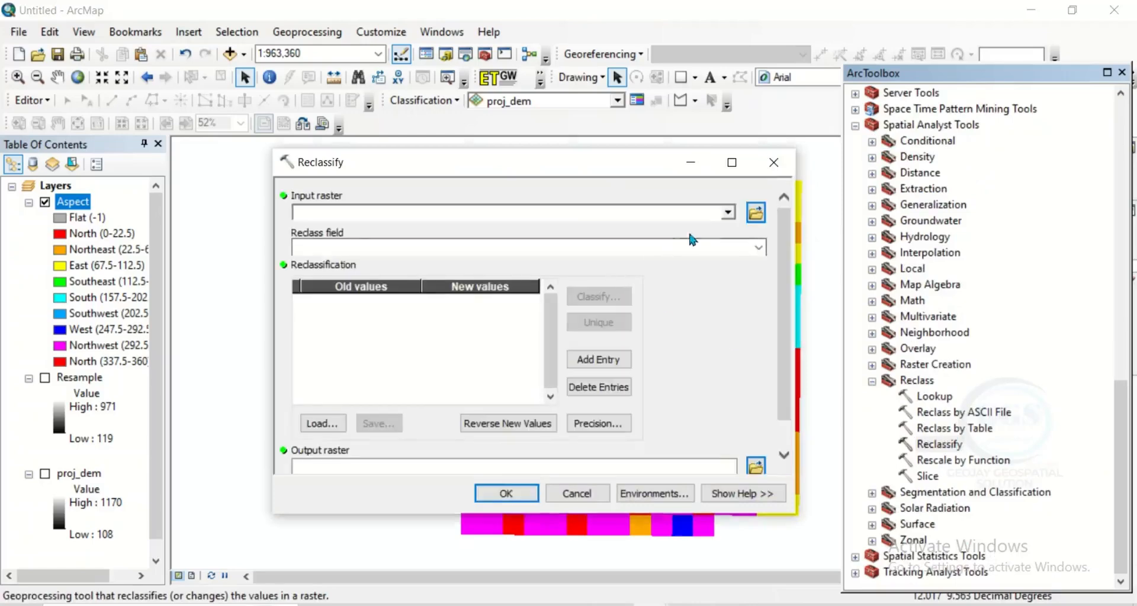
left_click(728, 213)
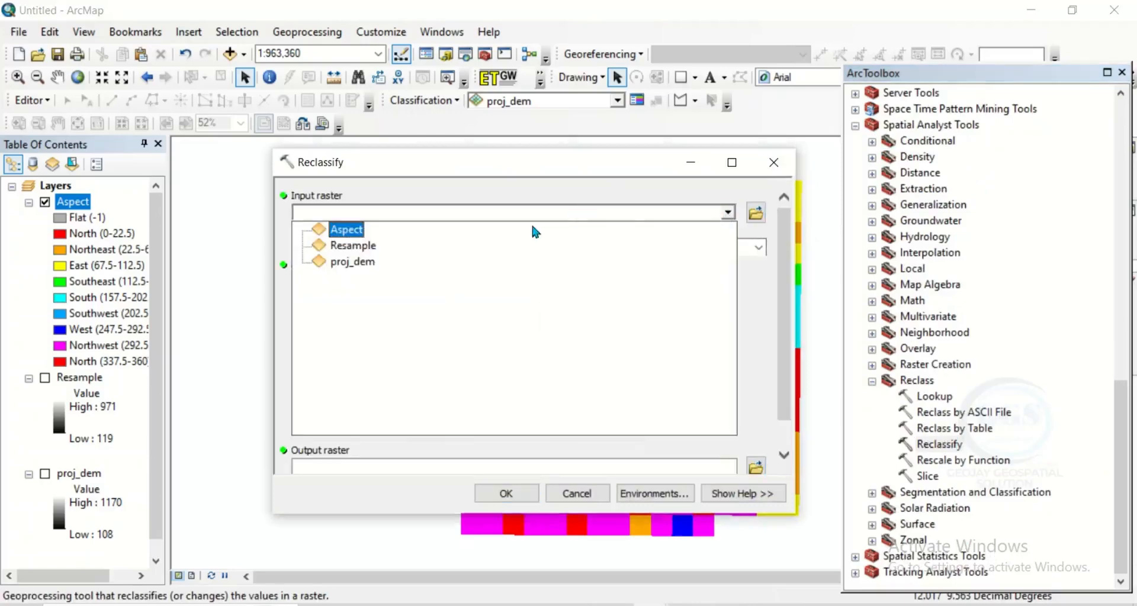
left_click(347, 231)
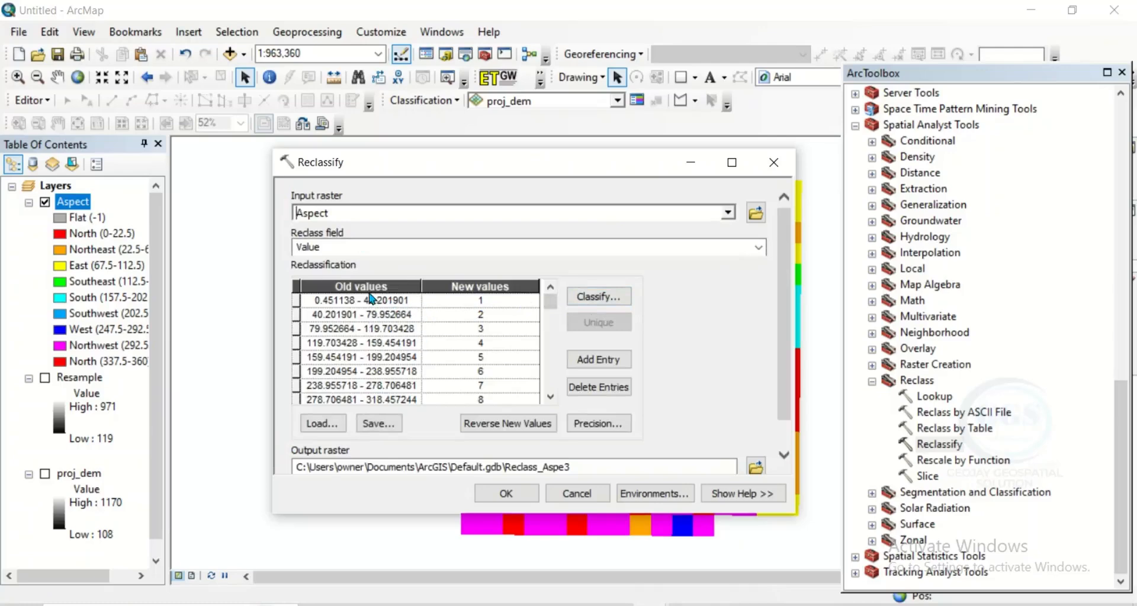
Renumber the new values of the first six Aspect classes from 0 to 5 in the reclassification table.
left_click(479, 301)
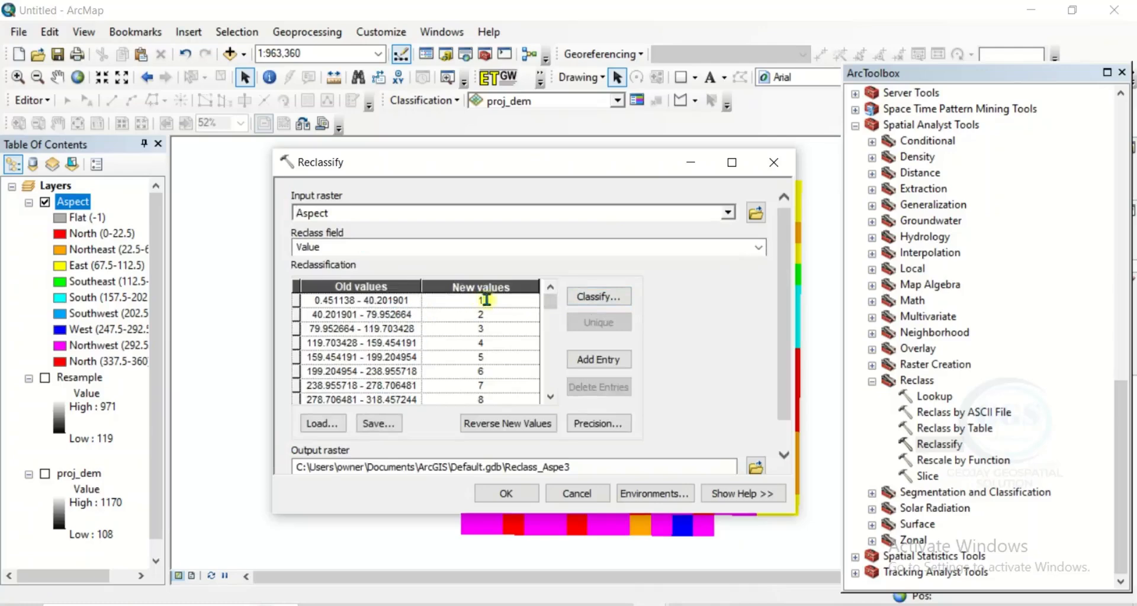
type("0")
left_click(474, 316)
type("1")
left_click(474, 330)
left_click(474, 329)
type("2")
left_click(483, 348)
left_click(471, 345)
type("3")
key("Delete")
left_click(484, 358)
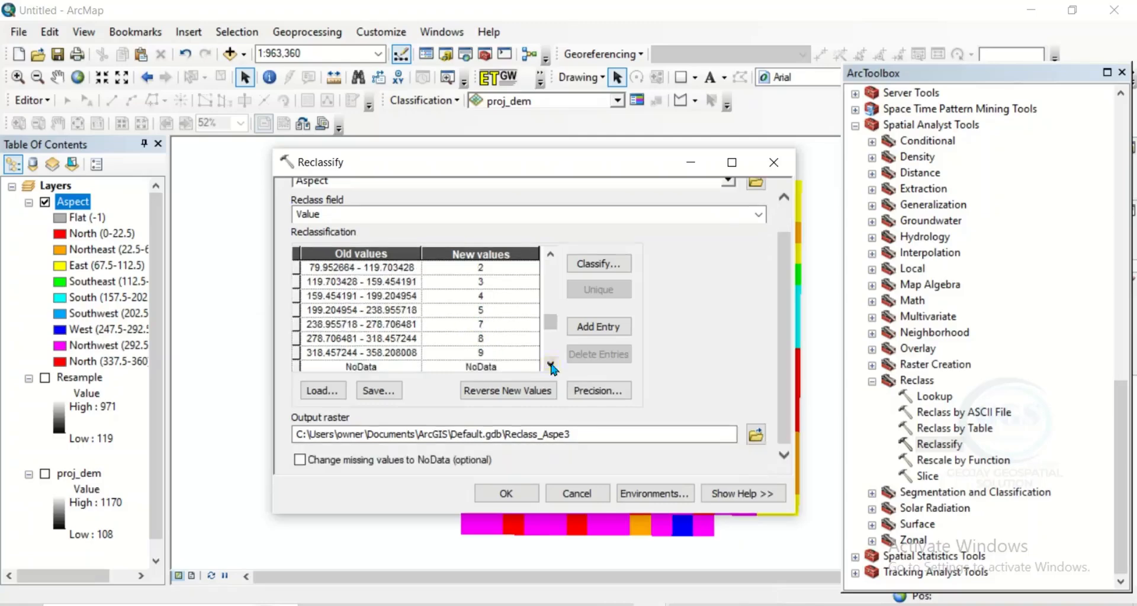
Set the new values of the last three Aspect classes to 6, 7 and 8, leaving NoData as is.
left_click(551, 364)
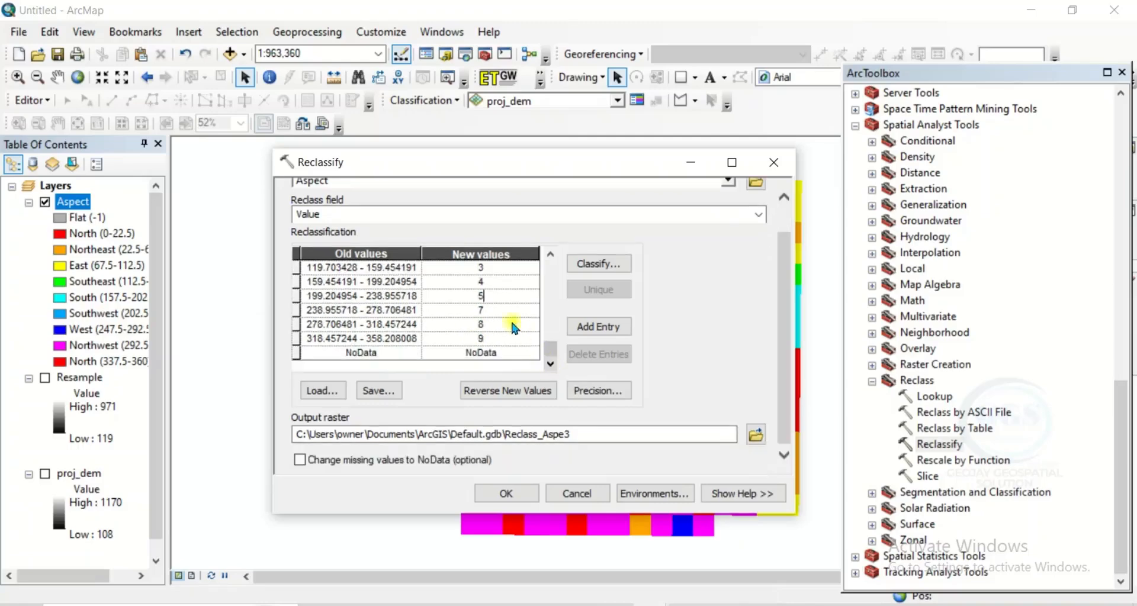
type("6")
left_click(480, 324)
left_click(471, 338)
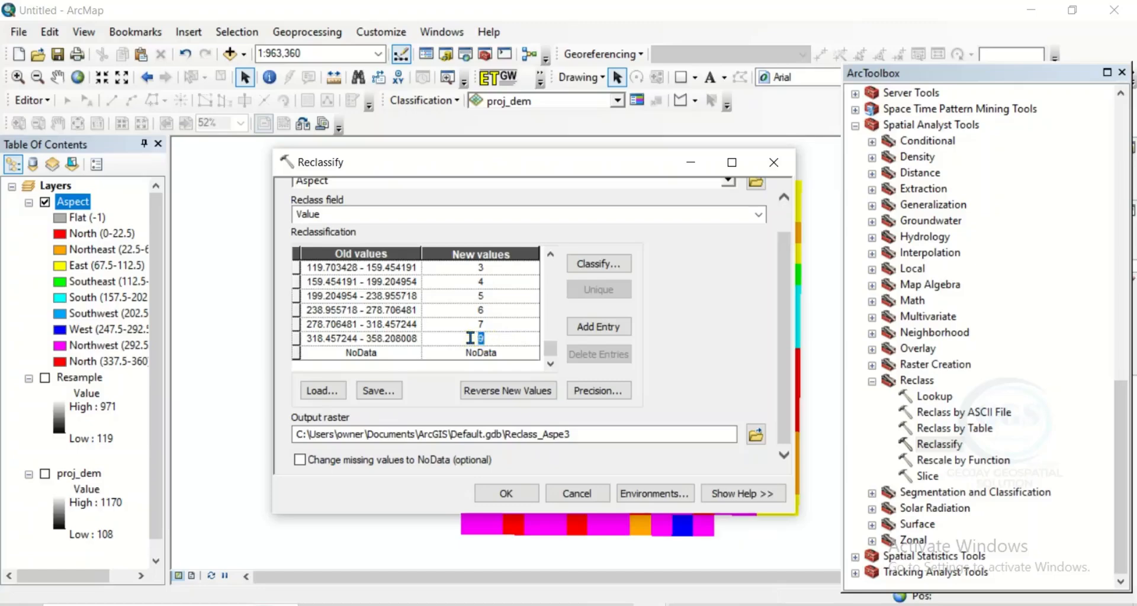
type("8")
Save the output raster as Reclassify in the Tutorial folder and run the reclassification.
left_click(753, 443)
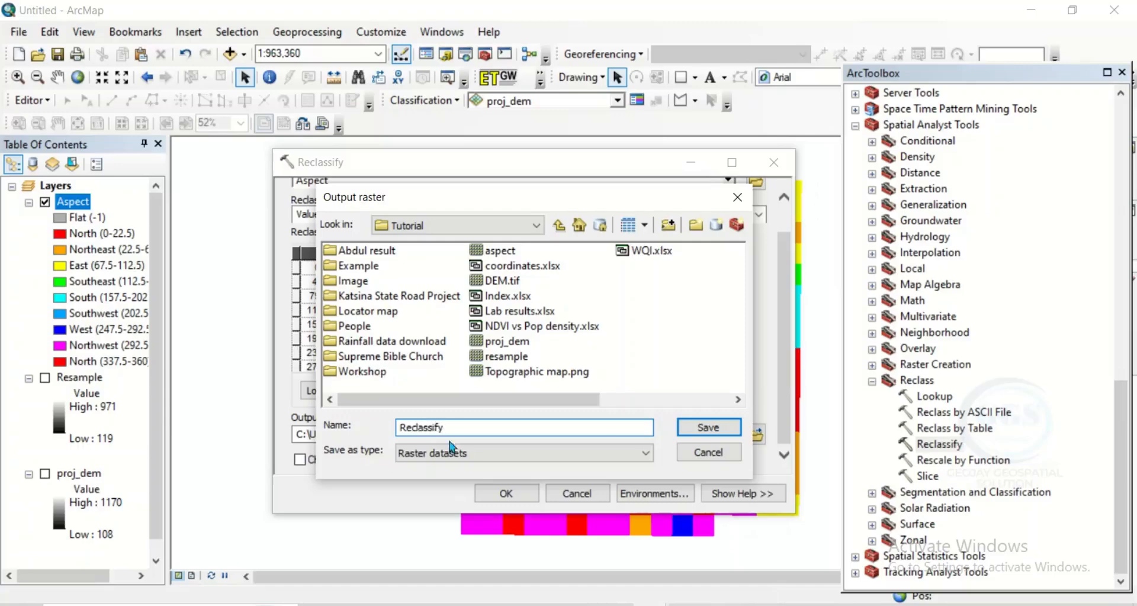
left_click(706, 431)
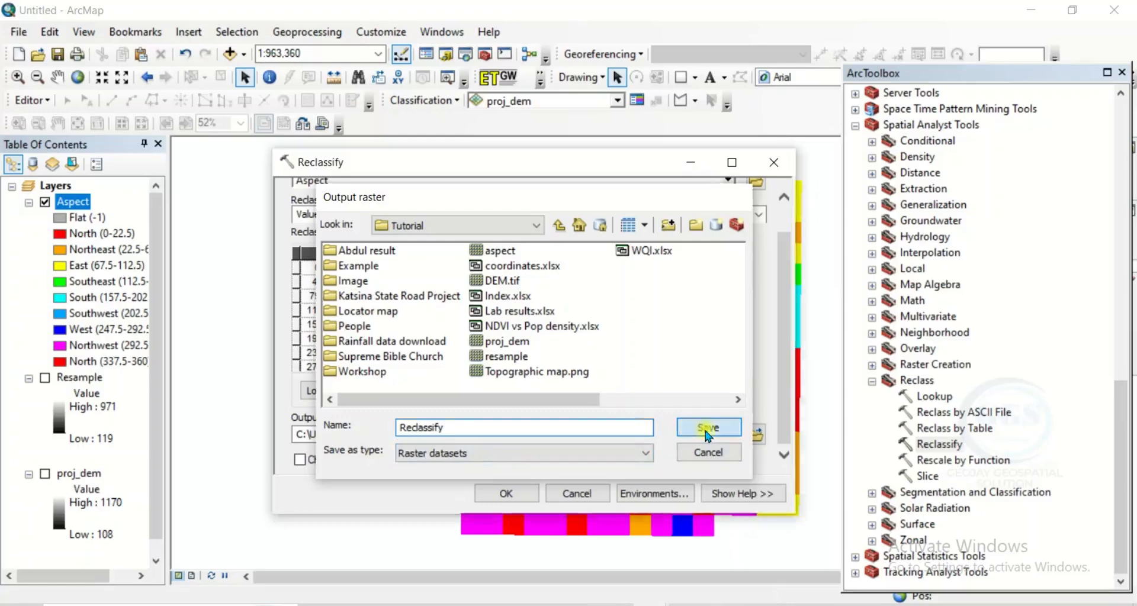
left_click(496, 495)
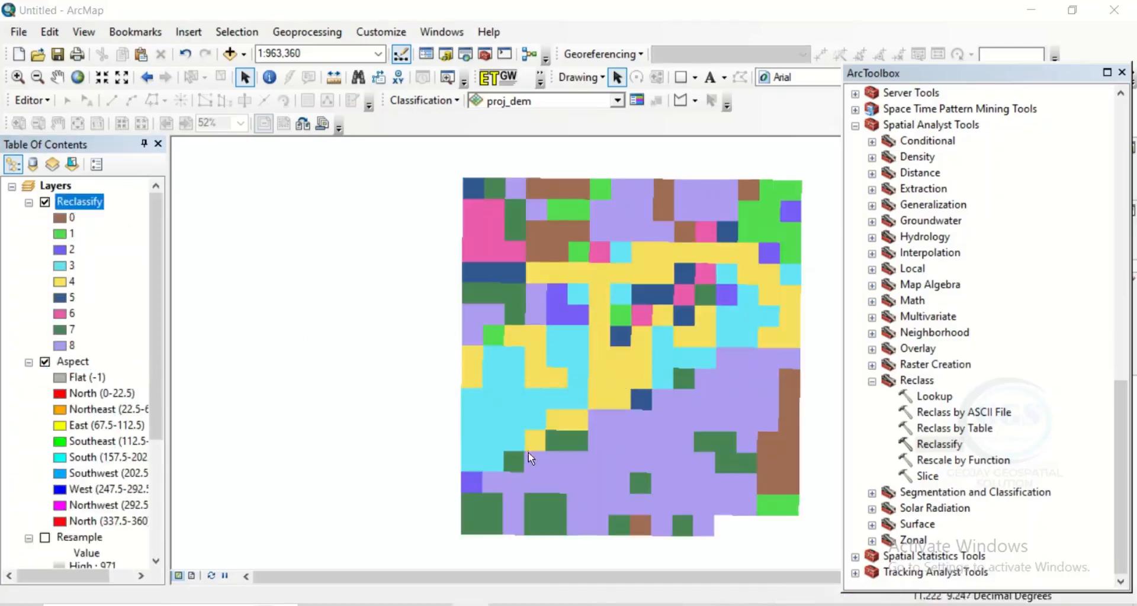
Switch to the PowerPoint slide to check the workflow list, and return to ArcMap.
mouse_move(508, 605)
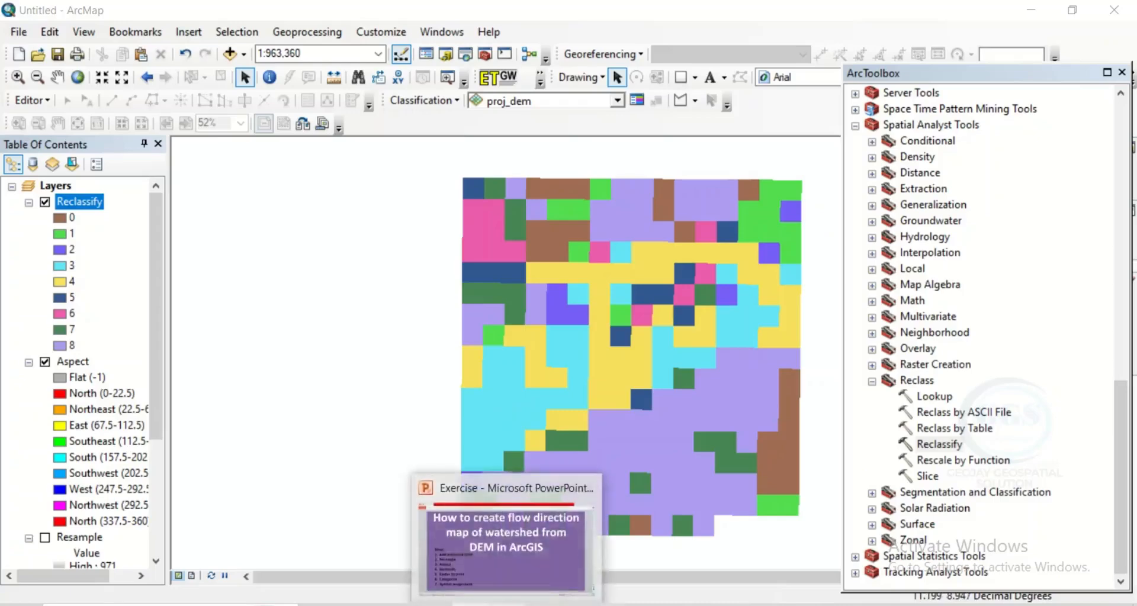
left_click(503, 509)
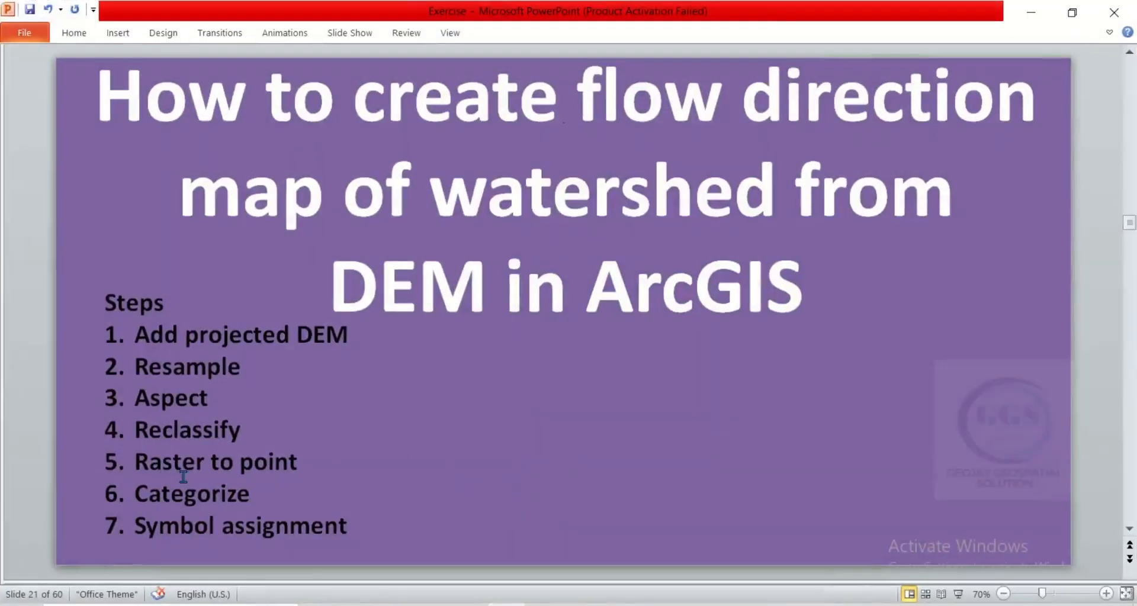
left_click(1031, 12)
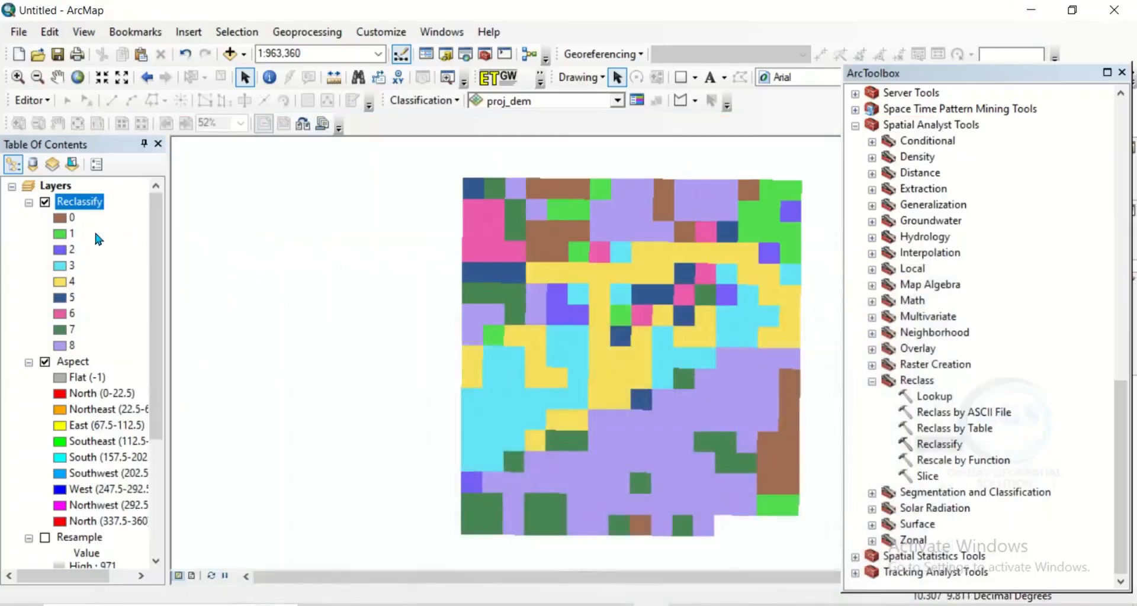
Open the Raster to Point tool from the From Raster toolset of the Conversion Tools, collapsing the Data Management Tools.
scroll(915, 299, "up", 12)
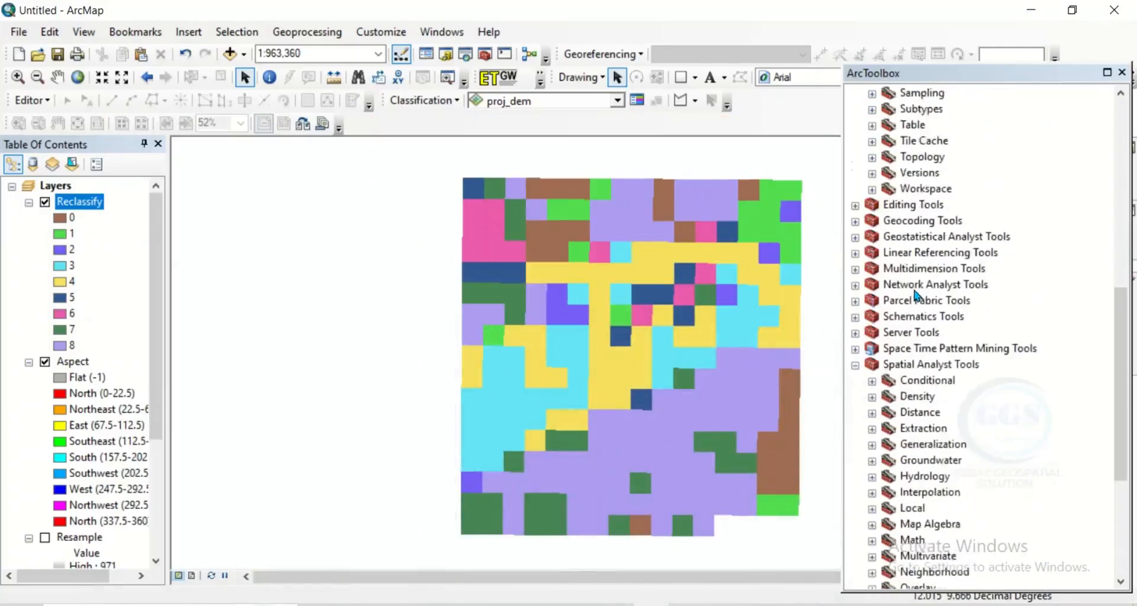
scroll(917, 290, "up", 3)
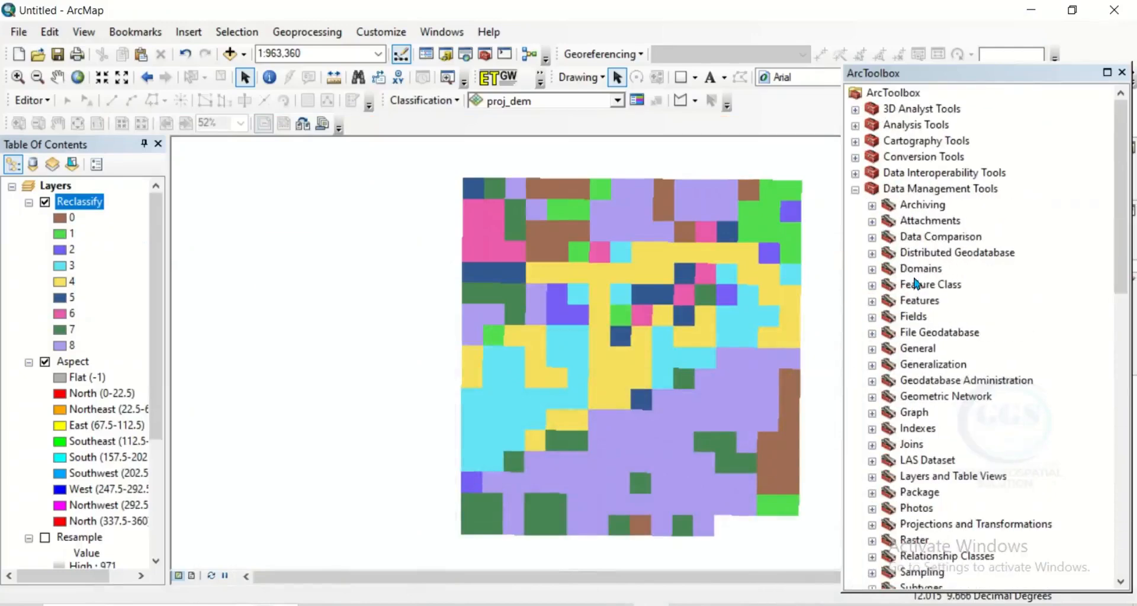
left_click(855, 189)
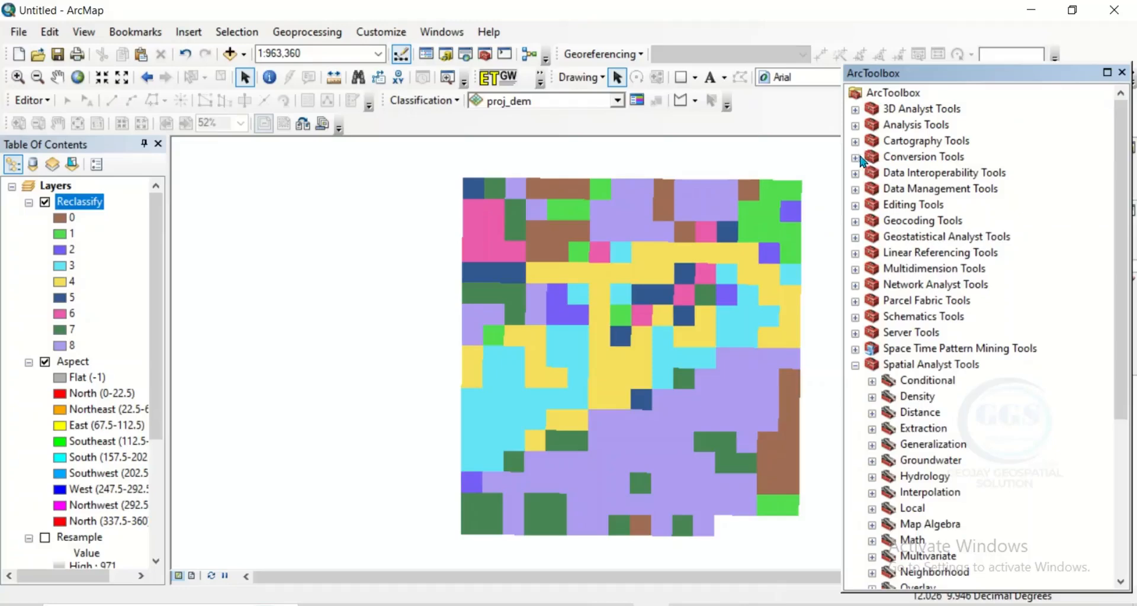
left_click(854, 158)
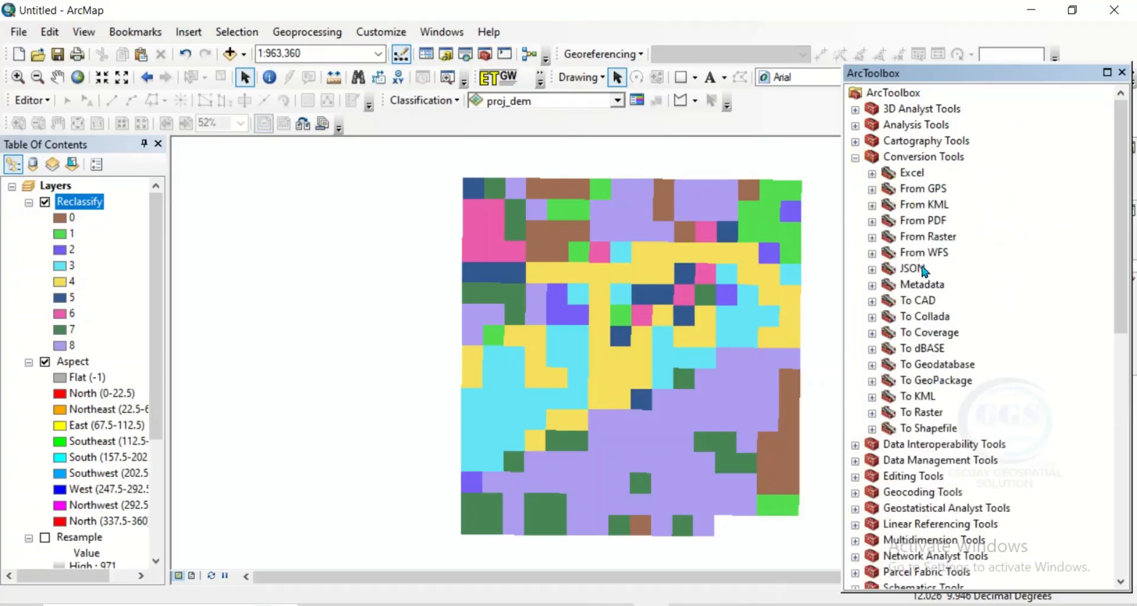
left_click(873, 238)
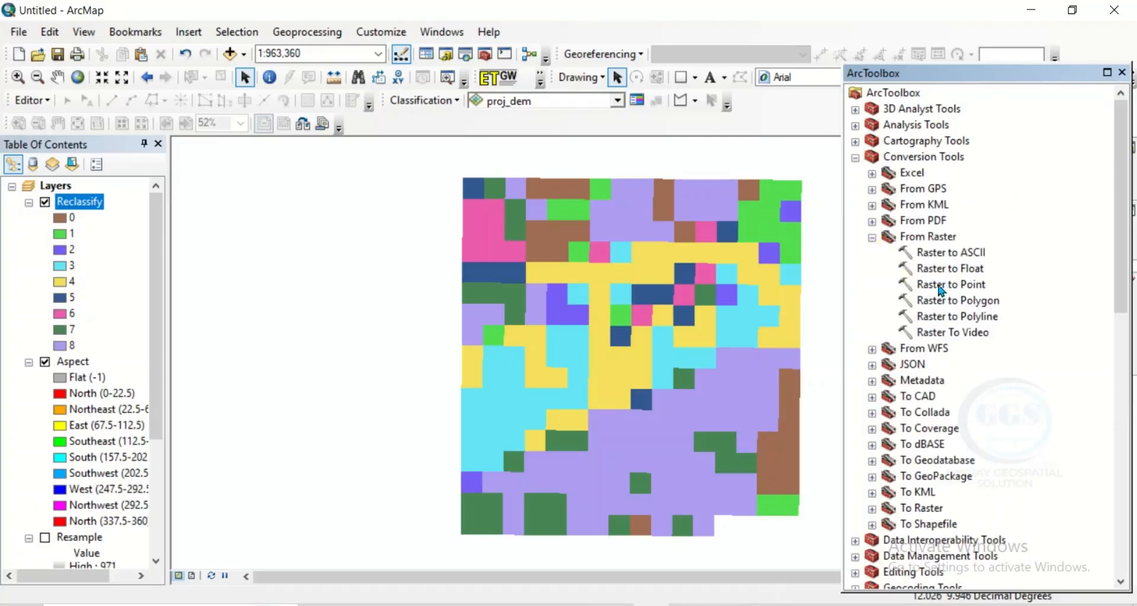
double_click(942, 286)
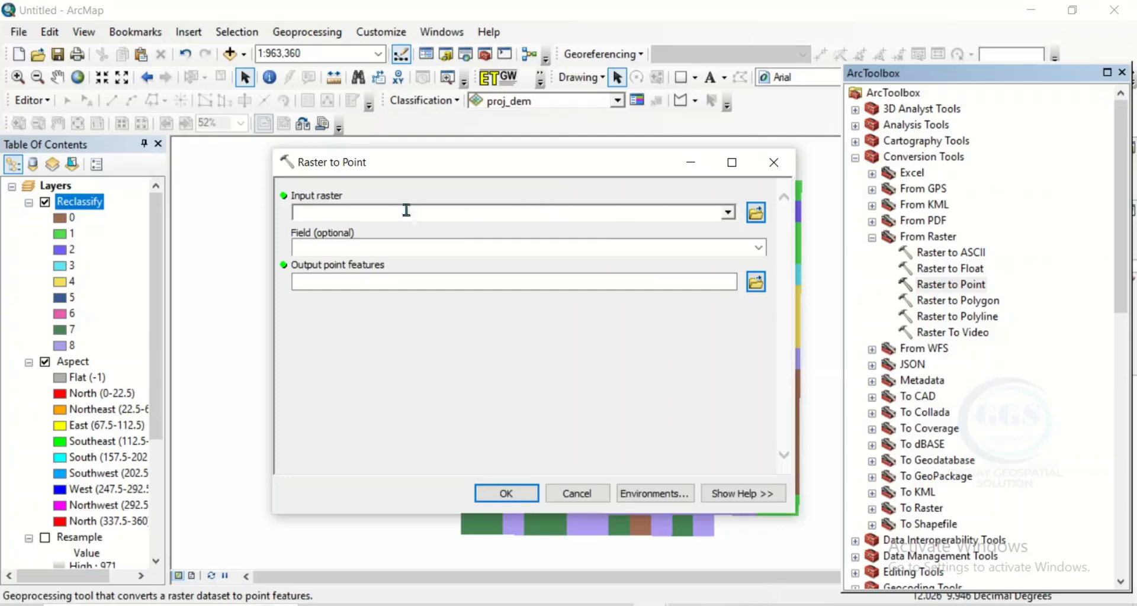
Convert the Reclassify raster to points using the VALUE field, saving the output as Rast_point in the Tutorial folder.
left_click(727, 213)
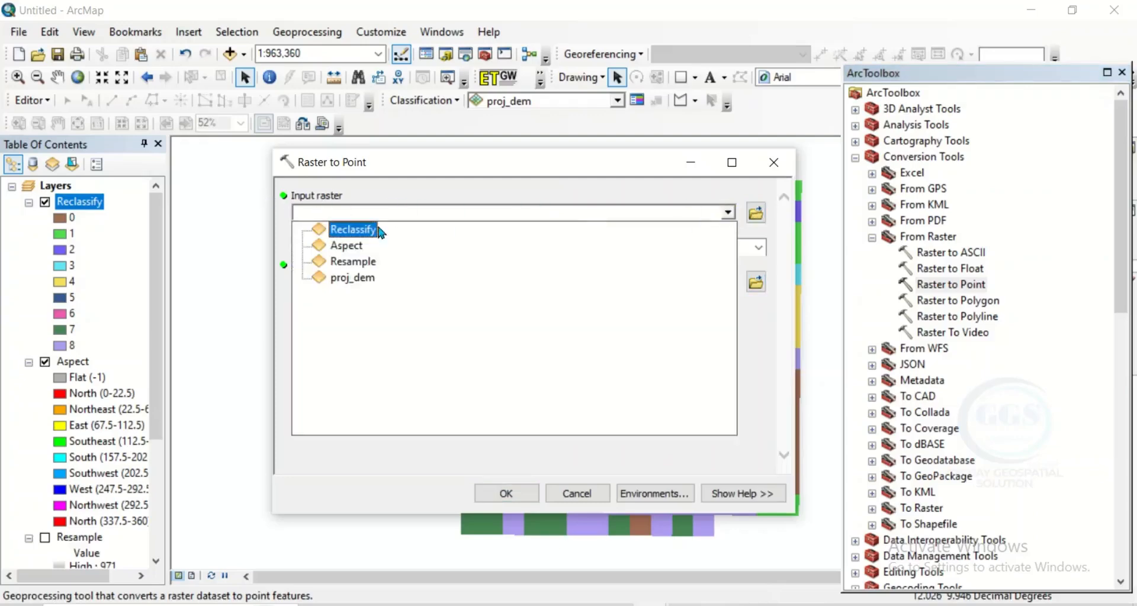
left_click(356, 230)
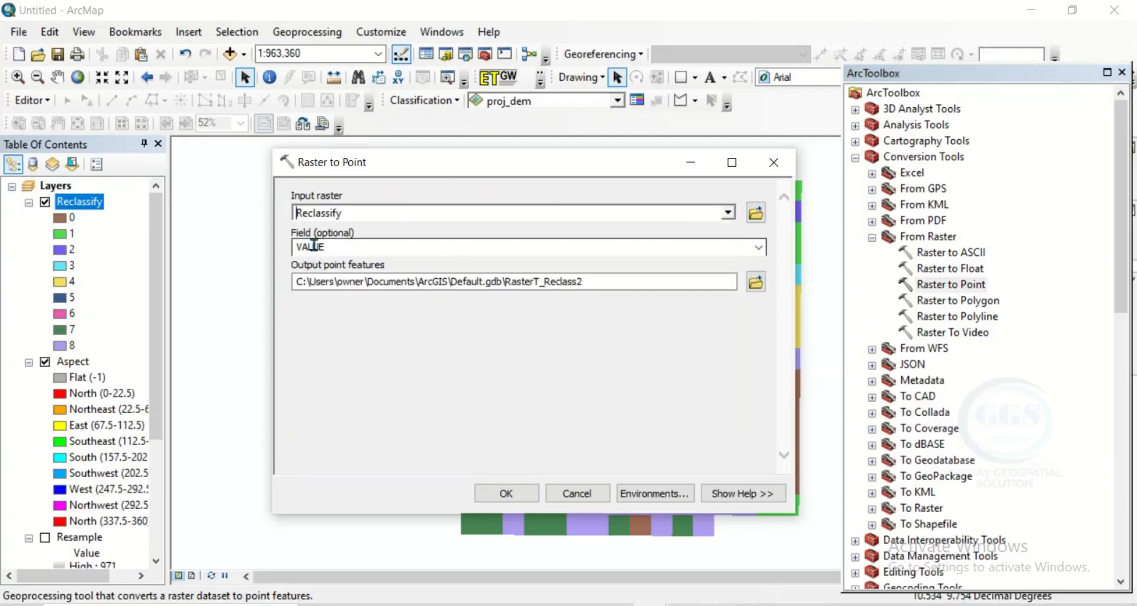
left_click(755, 282)
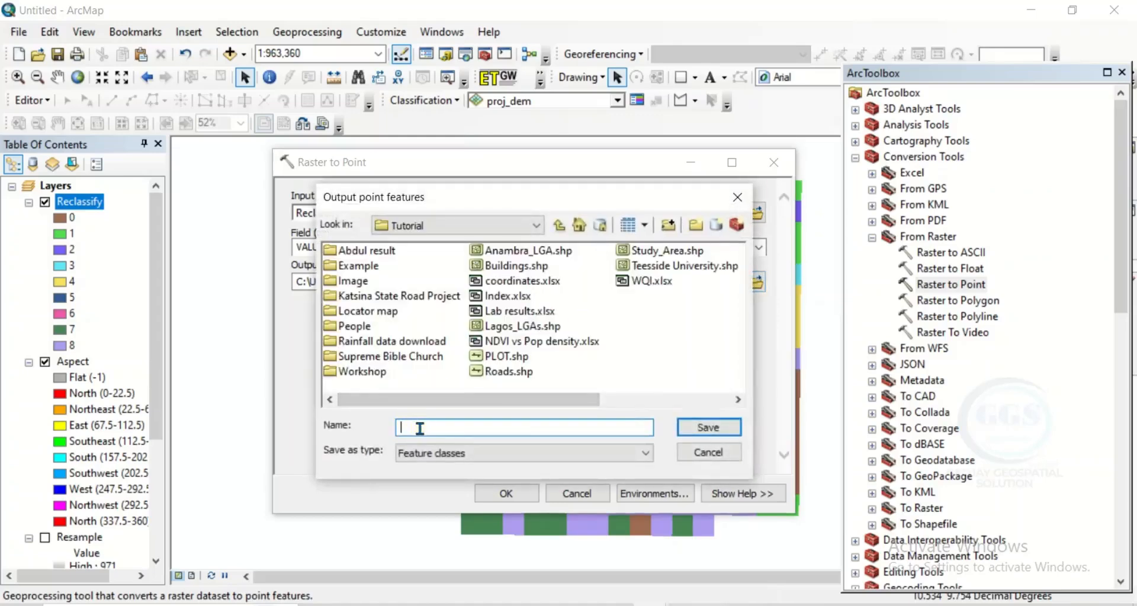
type("Rast_point")
left_click(706, 435)
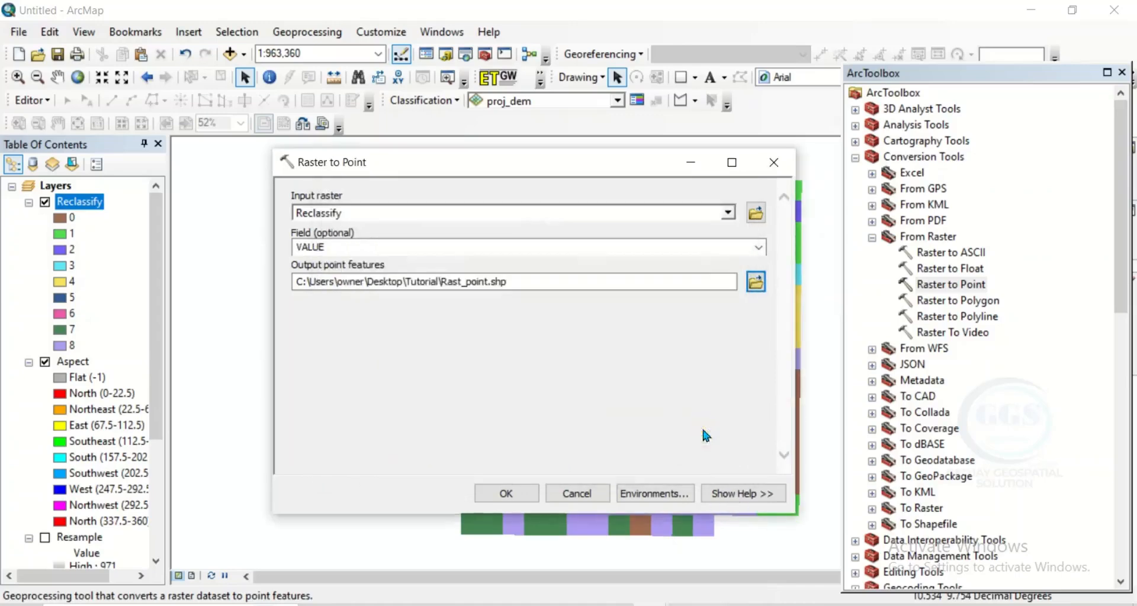
left_click(505, 495)
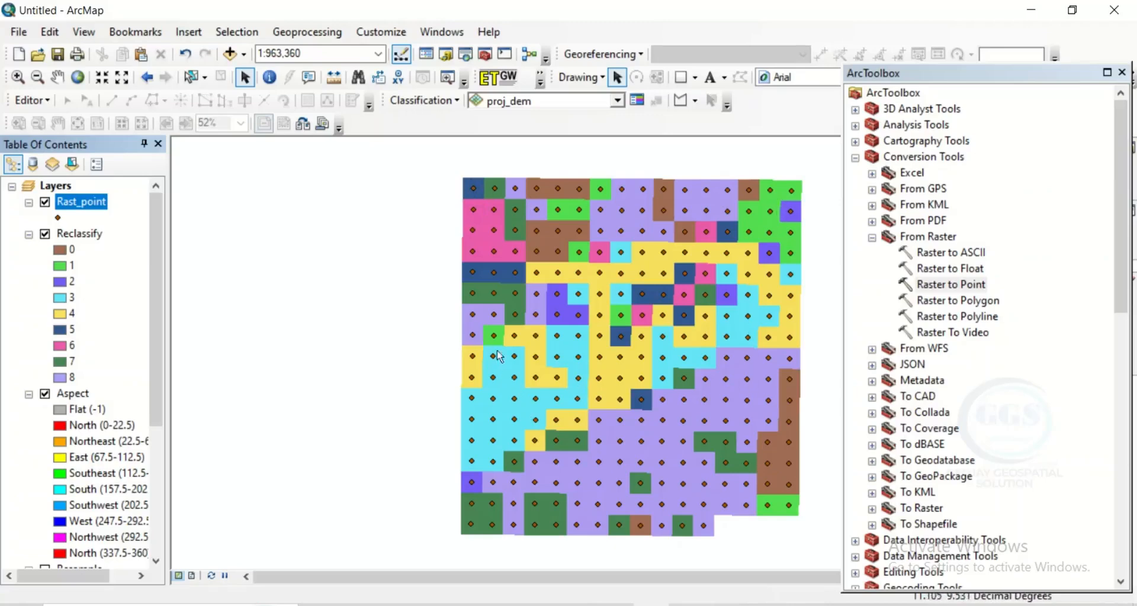
Check the workflow list in PowerPoint, and back in ArcMap examine the Rast_point attribute table sorted by grid_code in ascending order.
left_click(507, 605)
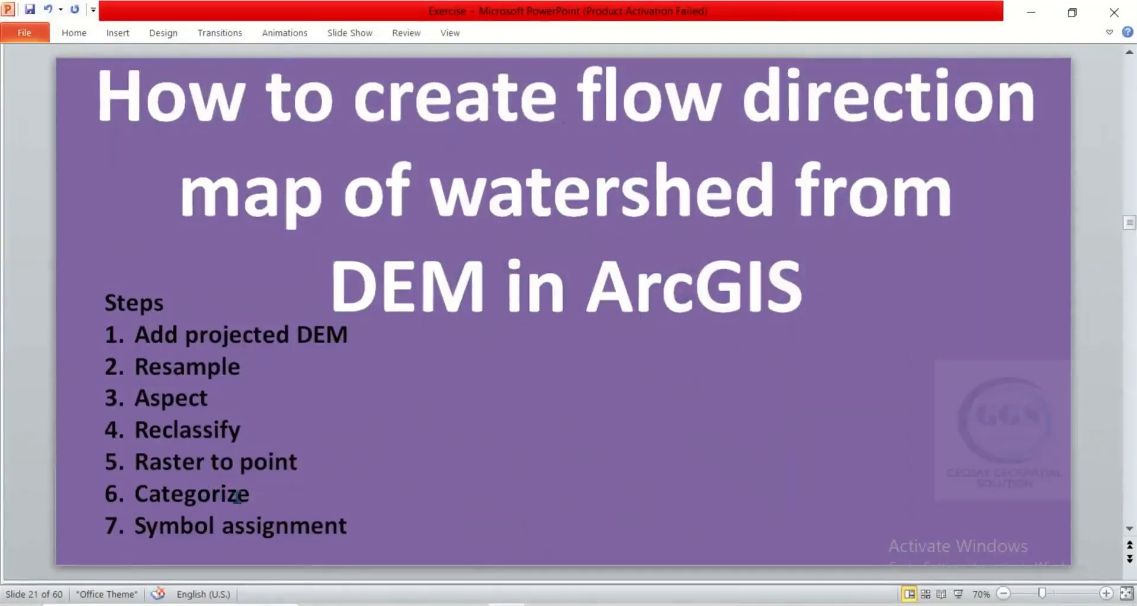
left_click(1031, 11)
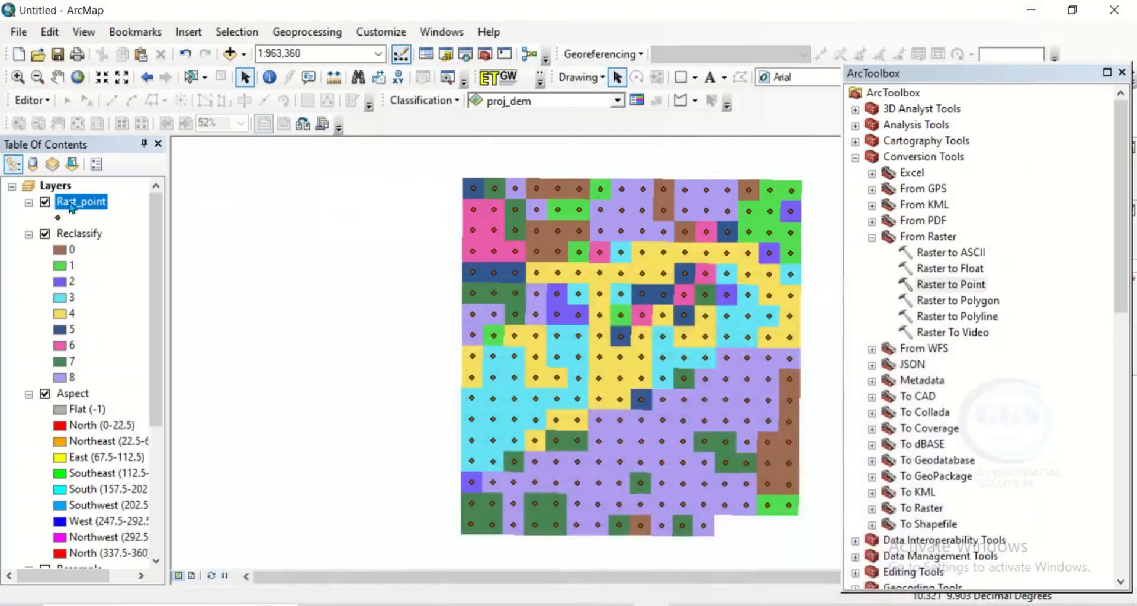
right_click(70, 204)
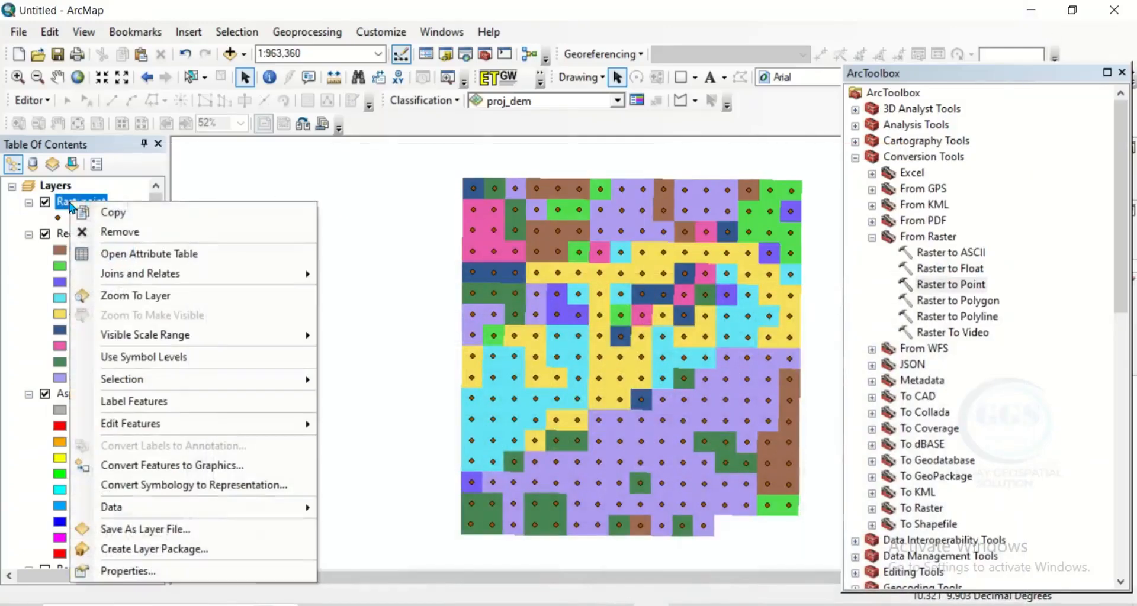
left_click(179, 256)
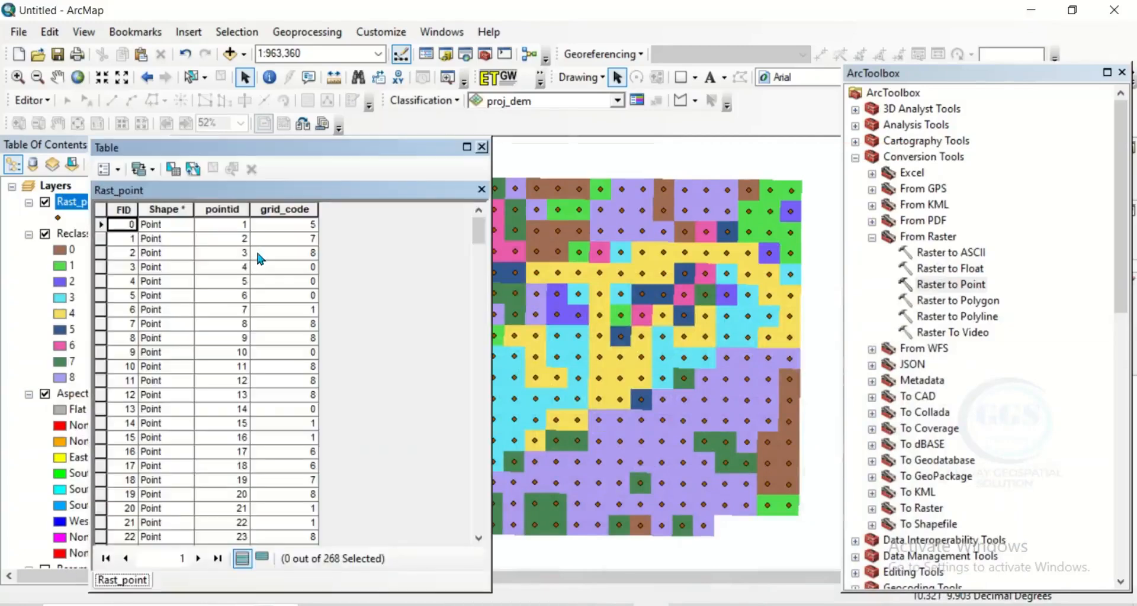
double_click(286, 210)
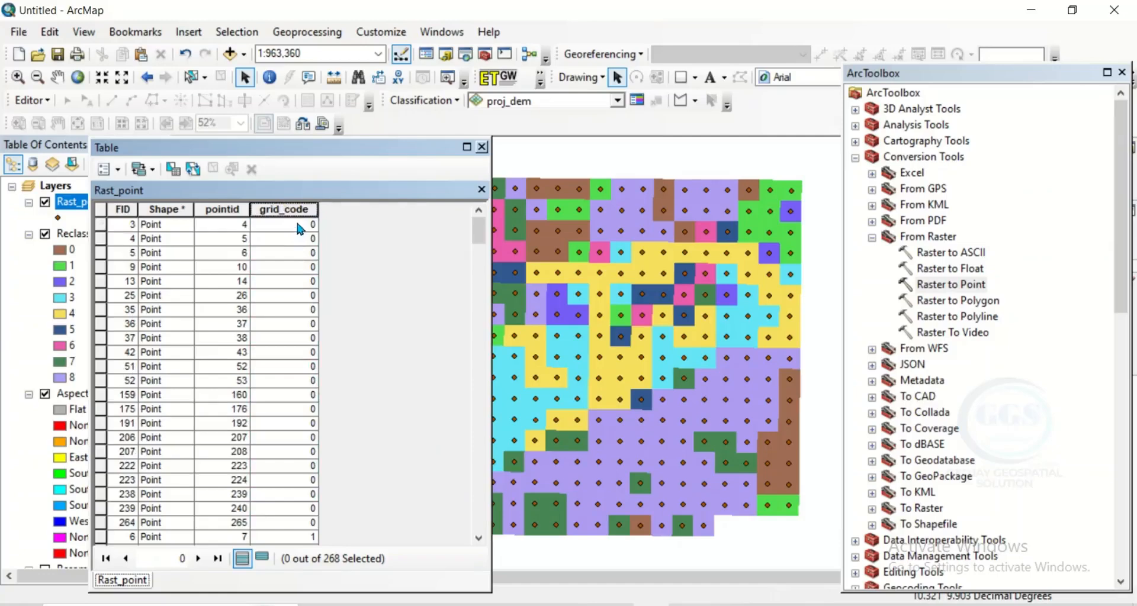
scroll(302, 269, "down", 3)
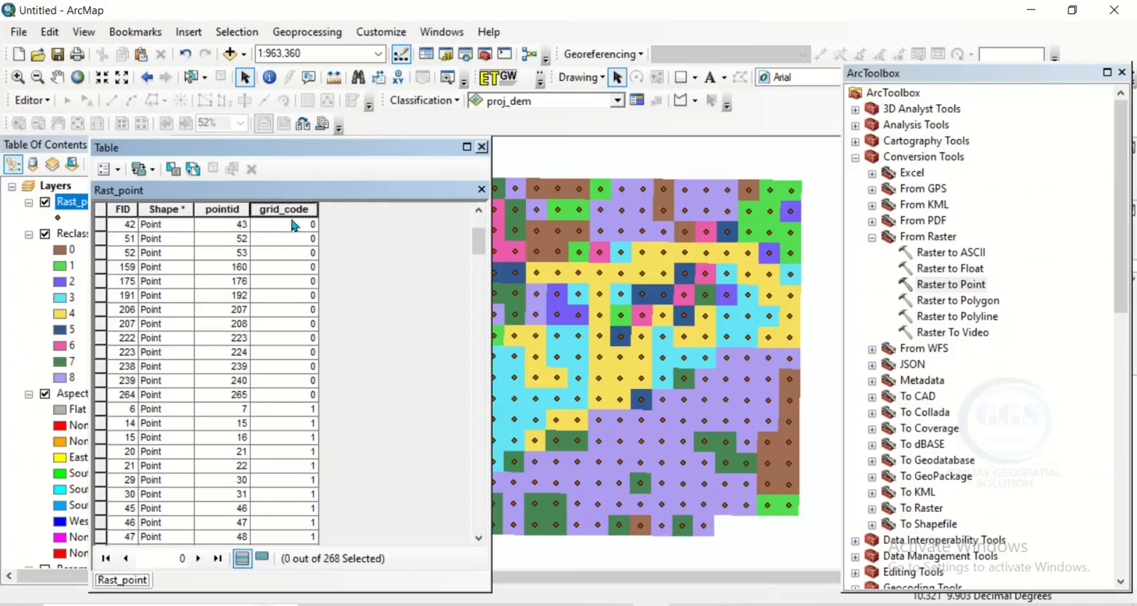
Symbolize the Rast_point layer by unique values of the grid_code field, adding all values and excluding <all other values>.
left_click(482, 147)
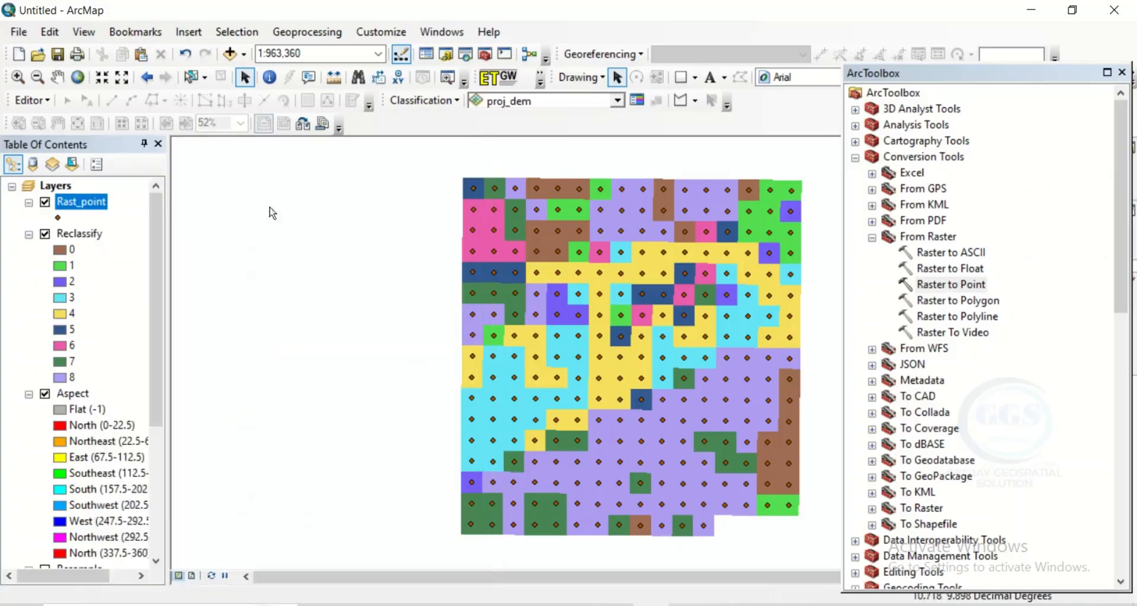
right_click(76, 209)
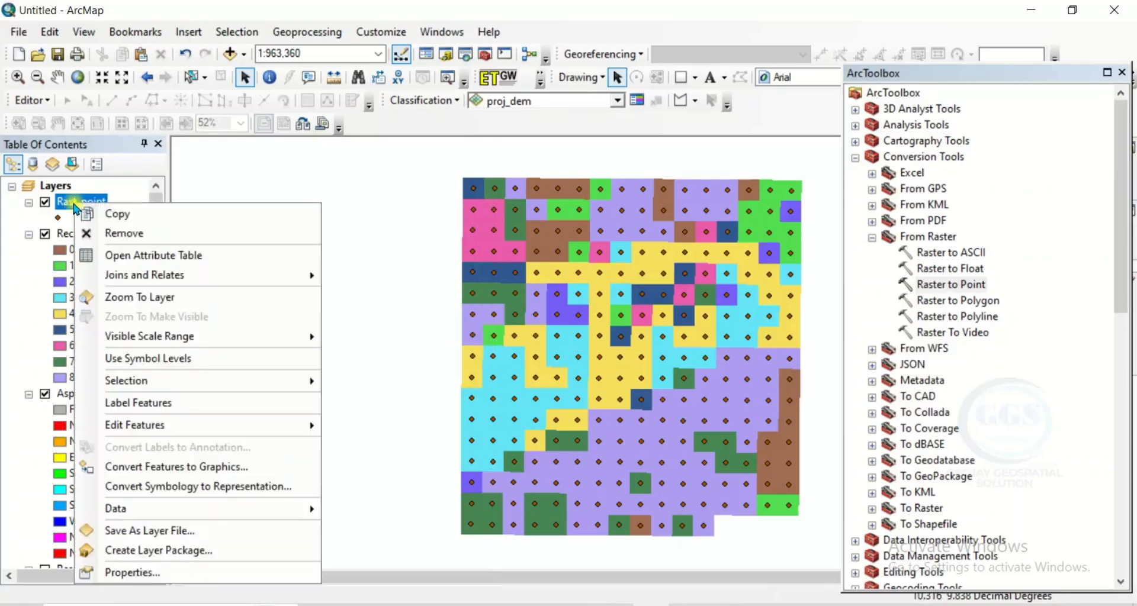
left_click(134, 573)
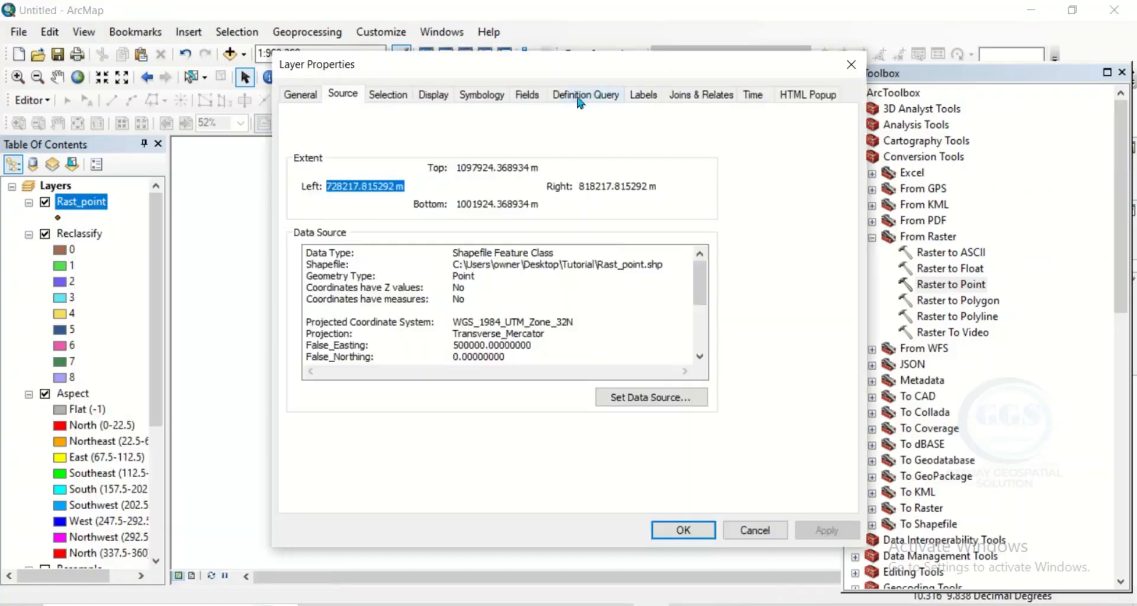
left_click(484, 101)
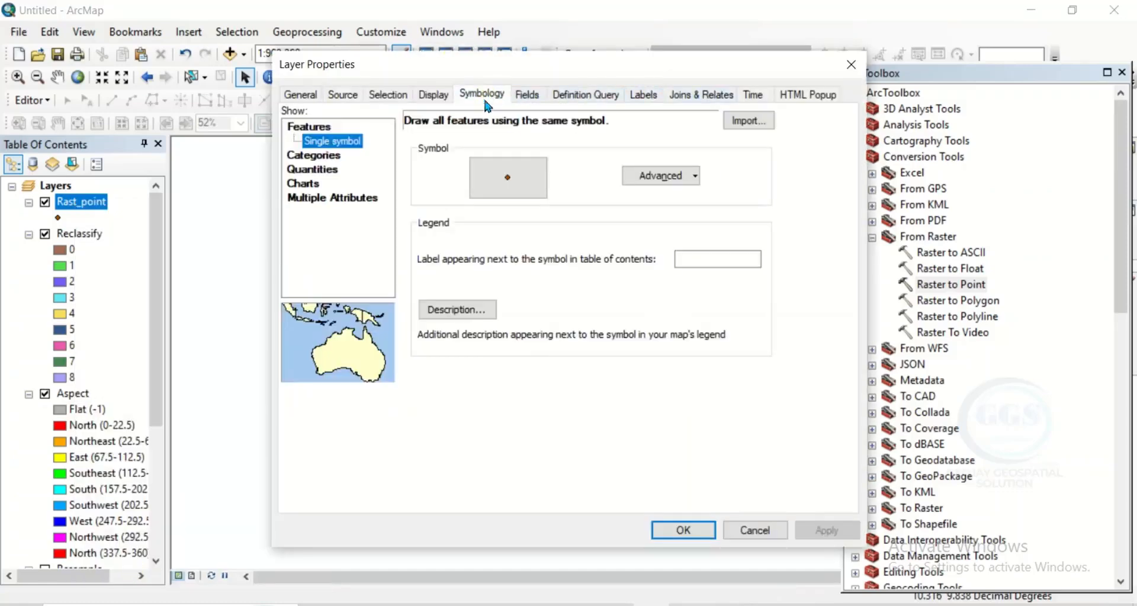
left_click(312, 155)
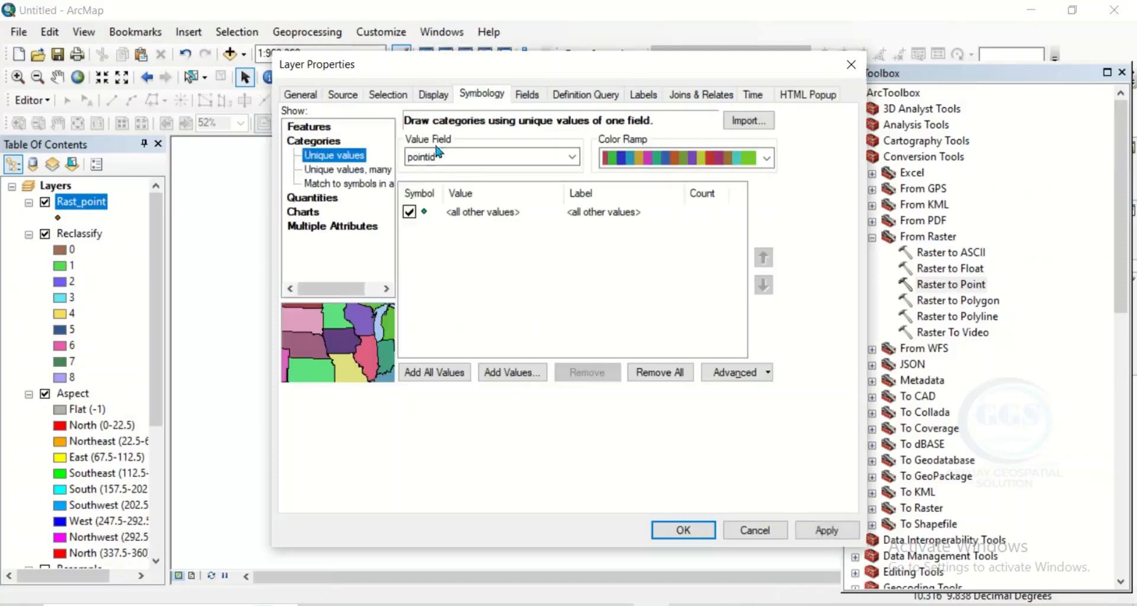
left_click(572, 157)
left_click(438, 185)
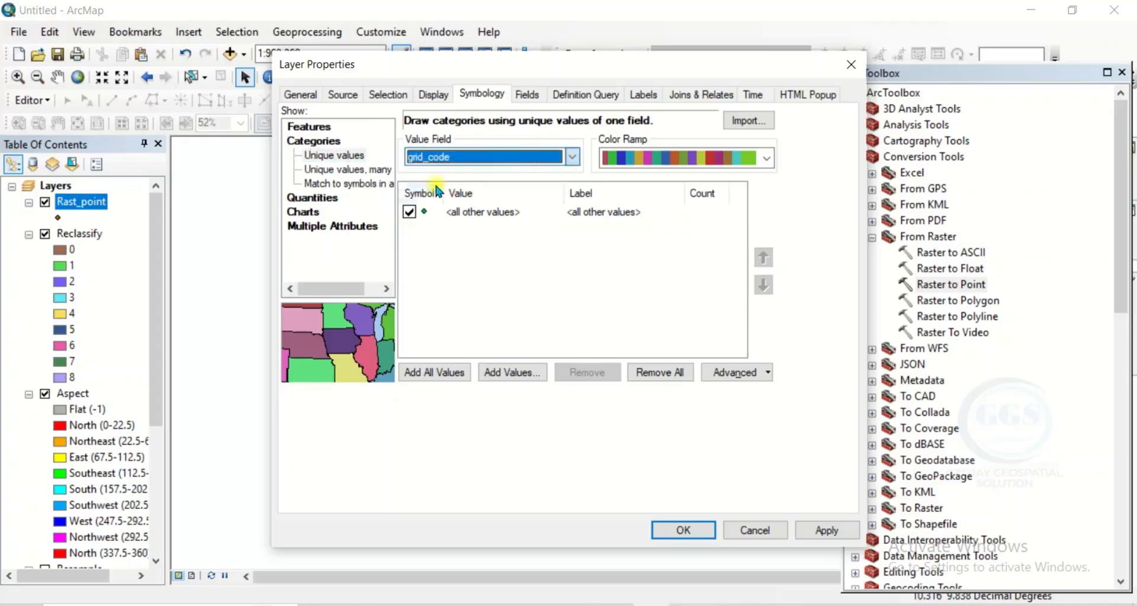
left_click(434, 373)
left_click(409, 212)
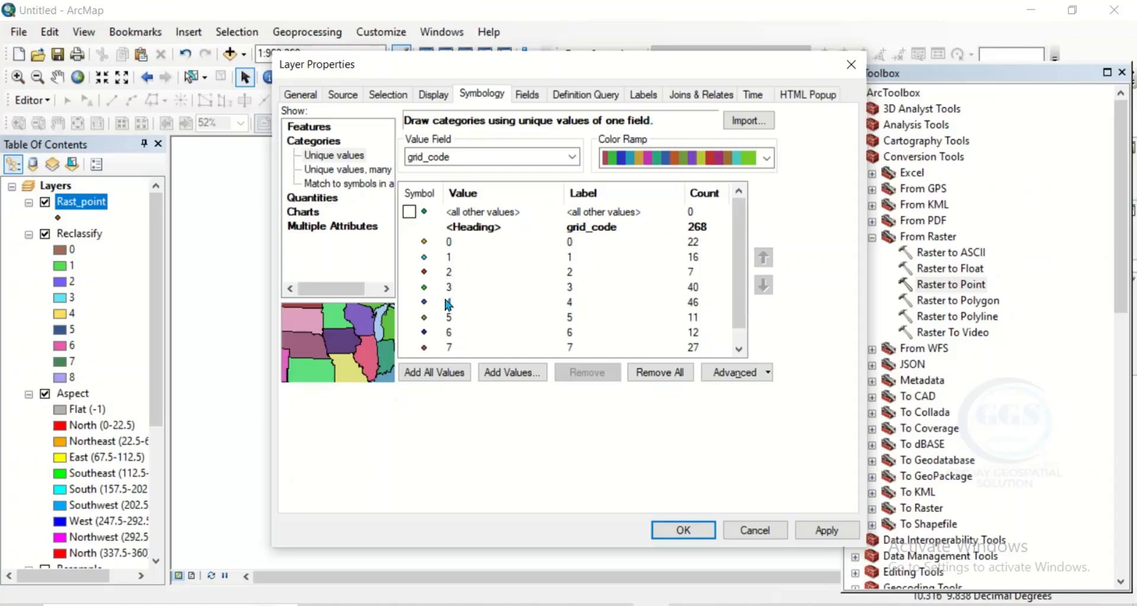
left_click(681, 532)
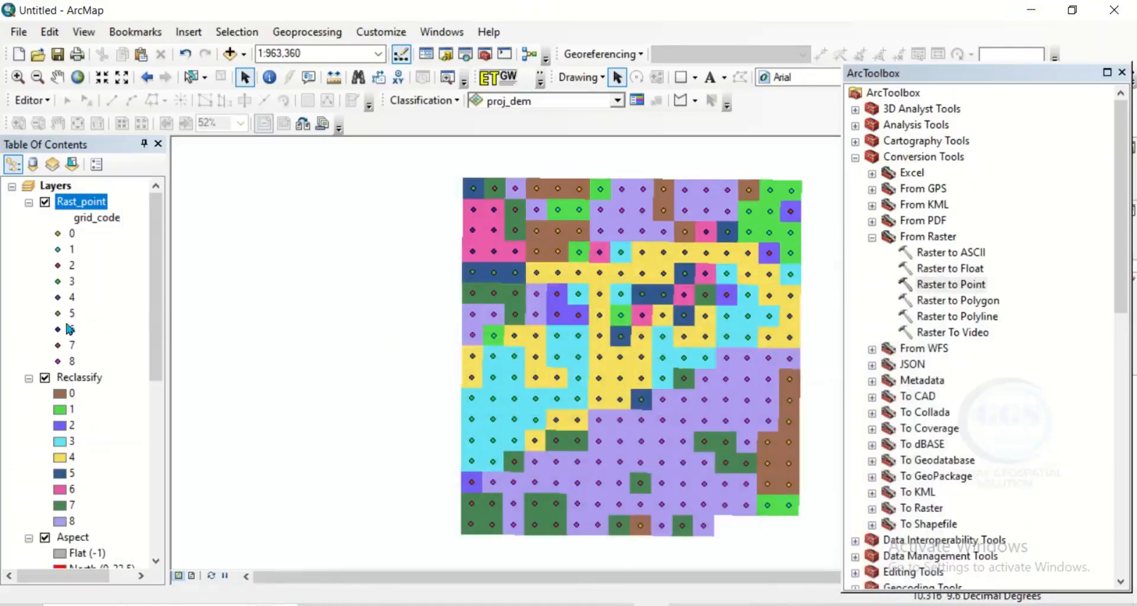
Collapse the Reclassify legend and assign the Business style's Arrow Up symbol to Rast_point class 0 by searching "arrow".
left_click(28, 378)
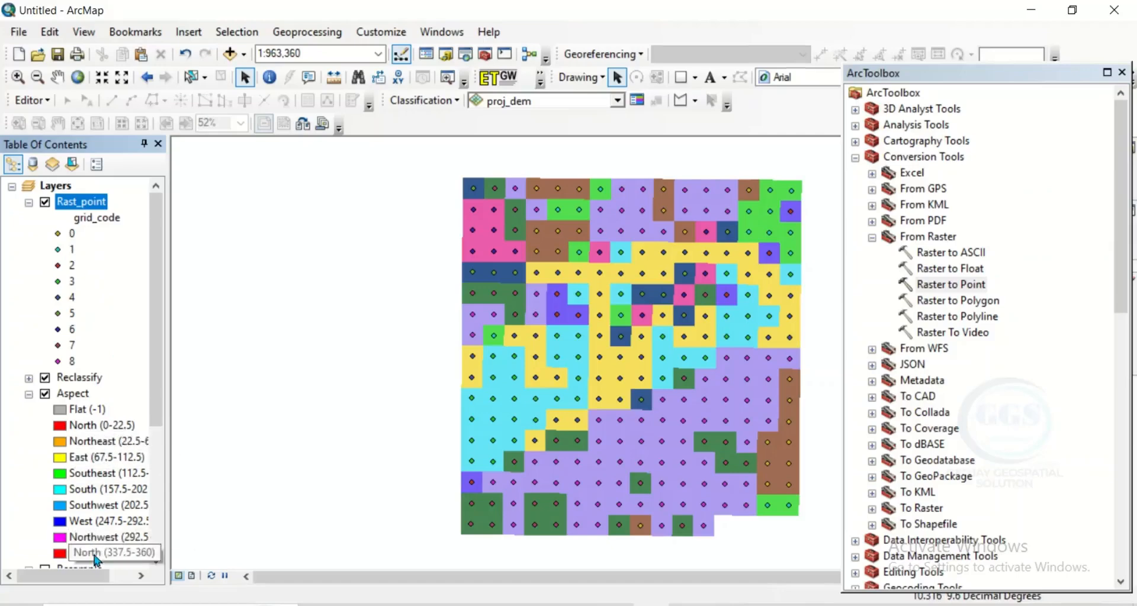
double_click(58, 235)
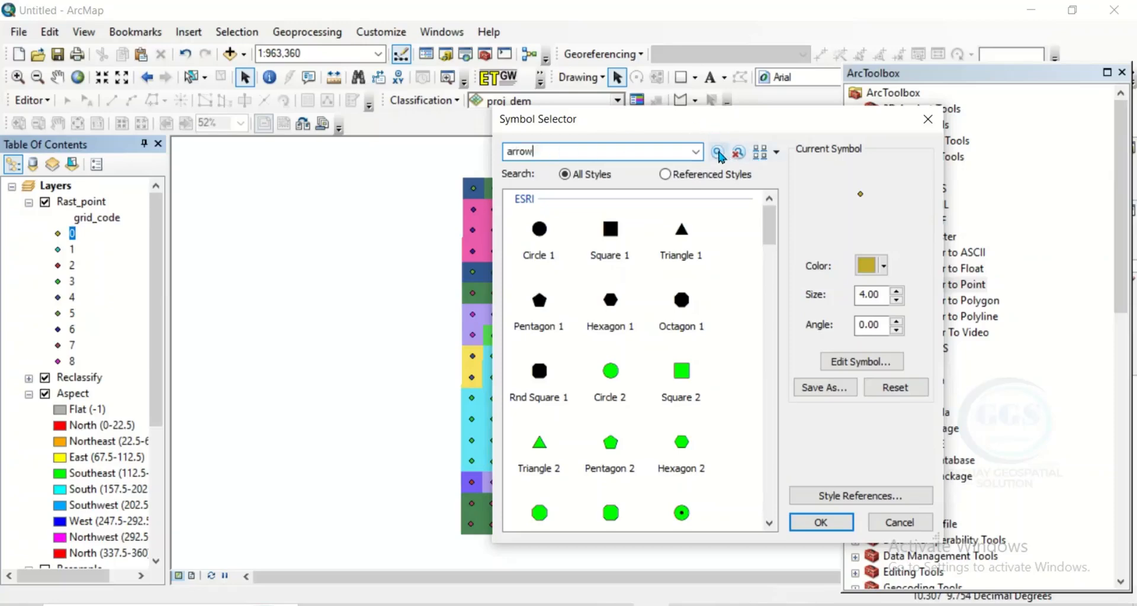
left_click(737, 154)
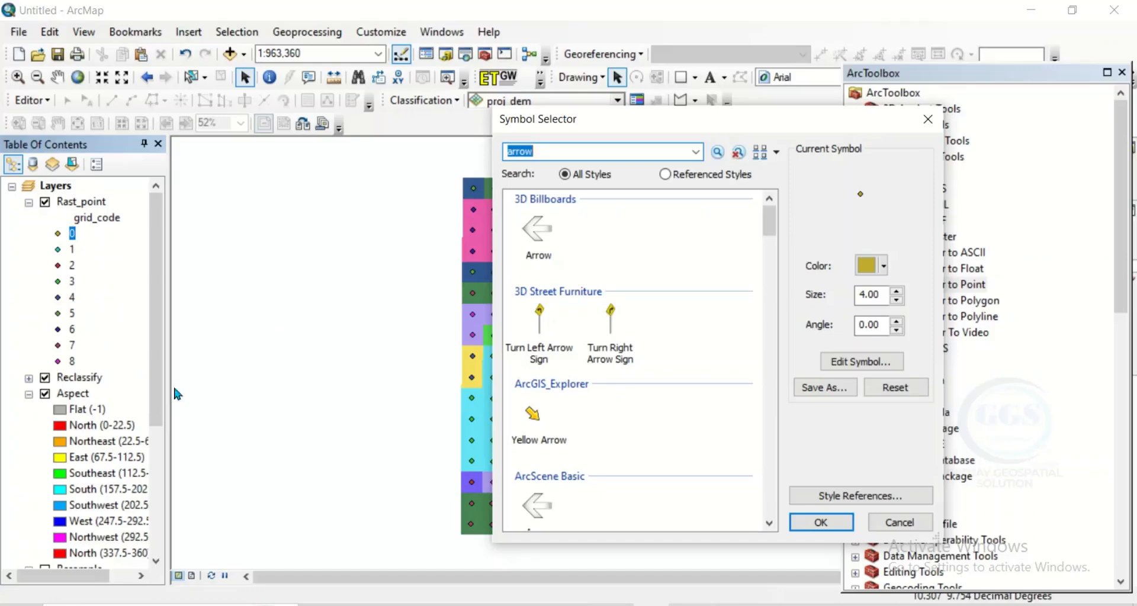
scroll(609, 325, "down", 3)
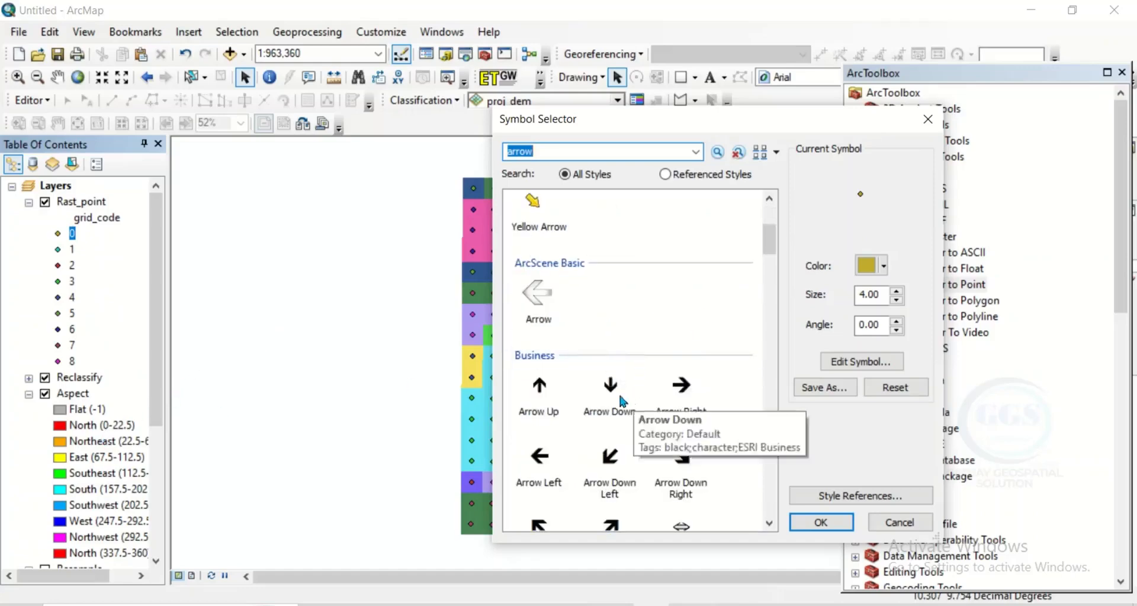
left_click(538, 388)
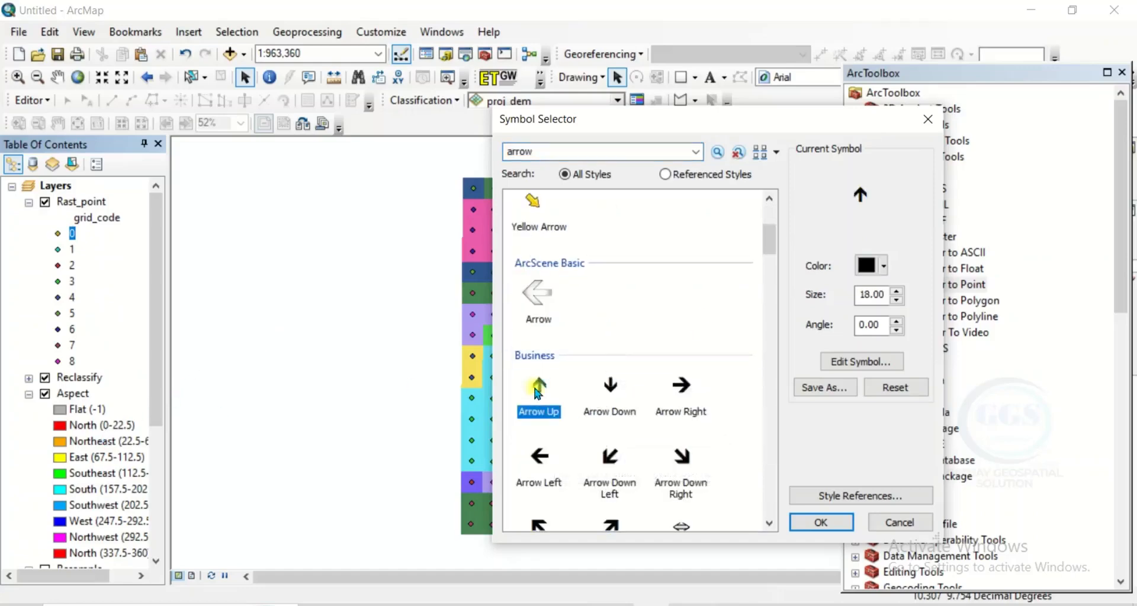
left_click(821, 523)
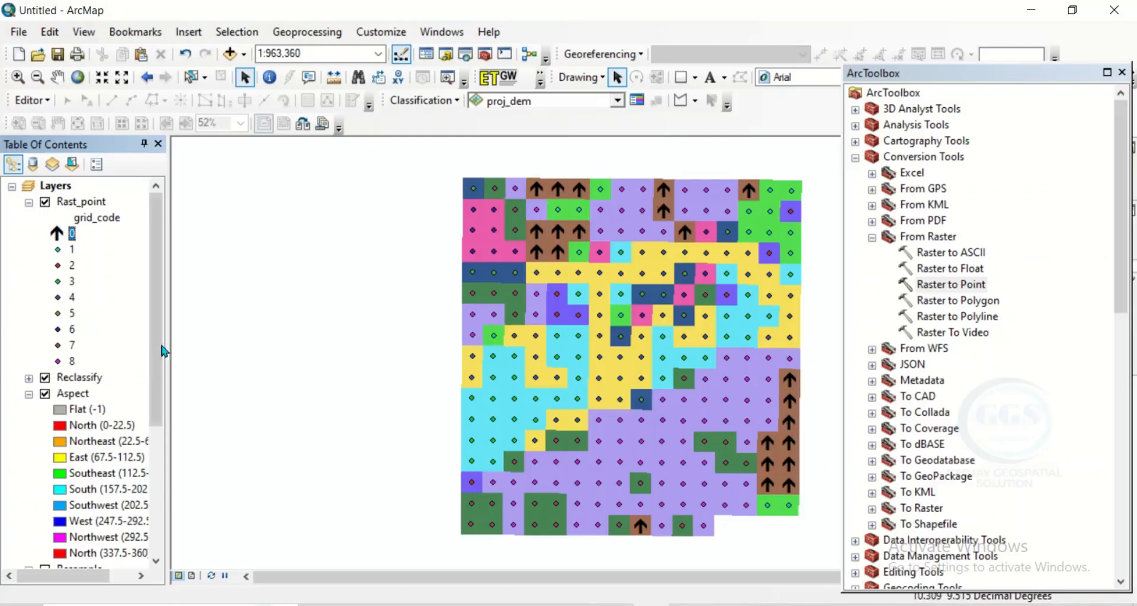
Assign the Arrow Up Right symbol from the "arrow" search results to Rast_point class 1.
double_click(58, 250)
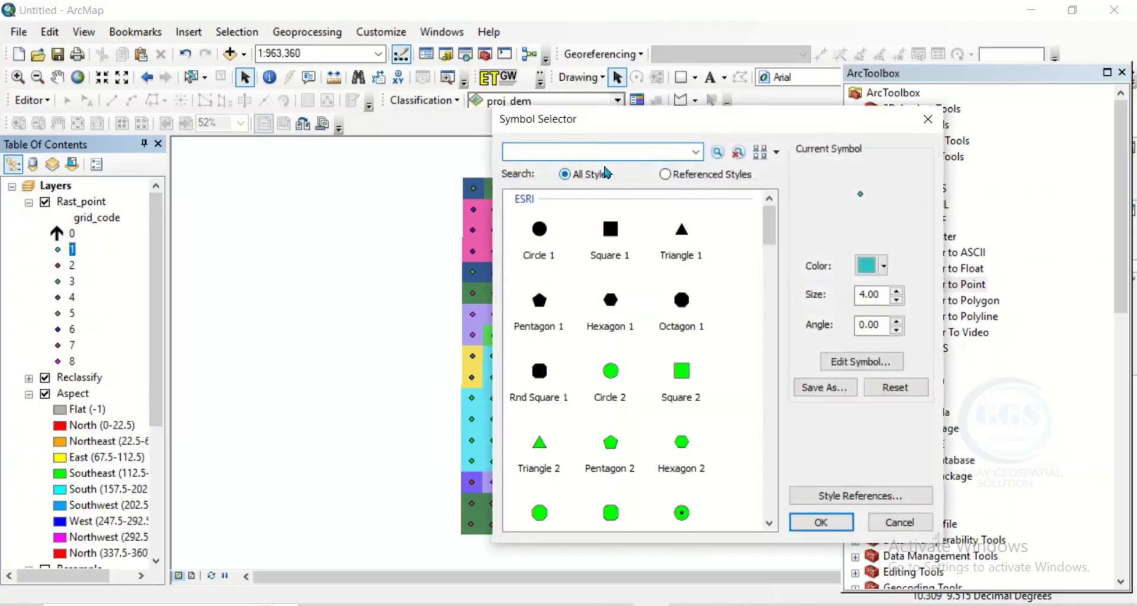
left_click(697, 151)
left_click(521, 168)
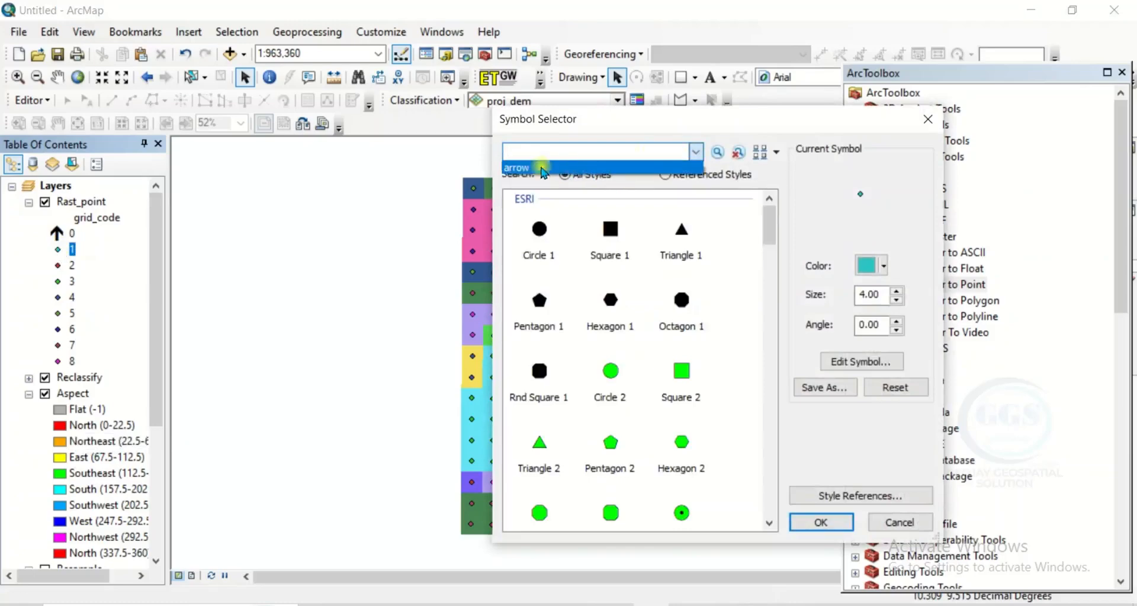
scroll(639, 340, "down", 3)
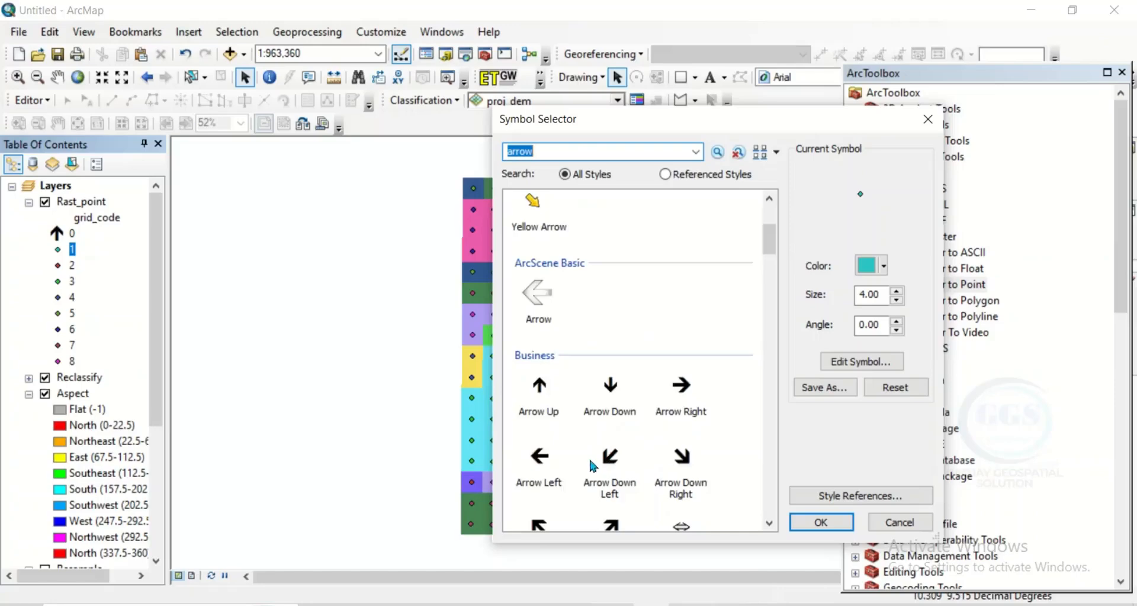
scroll(592, 465, "down", 3)
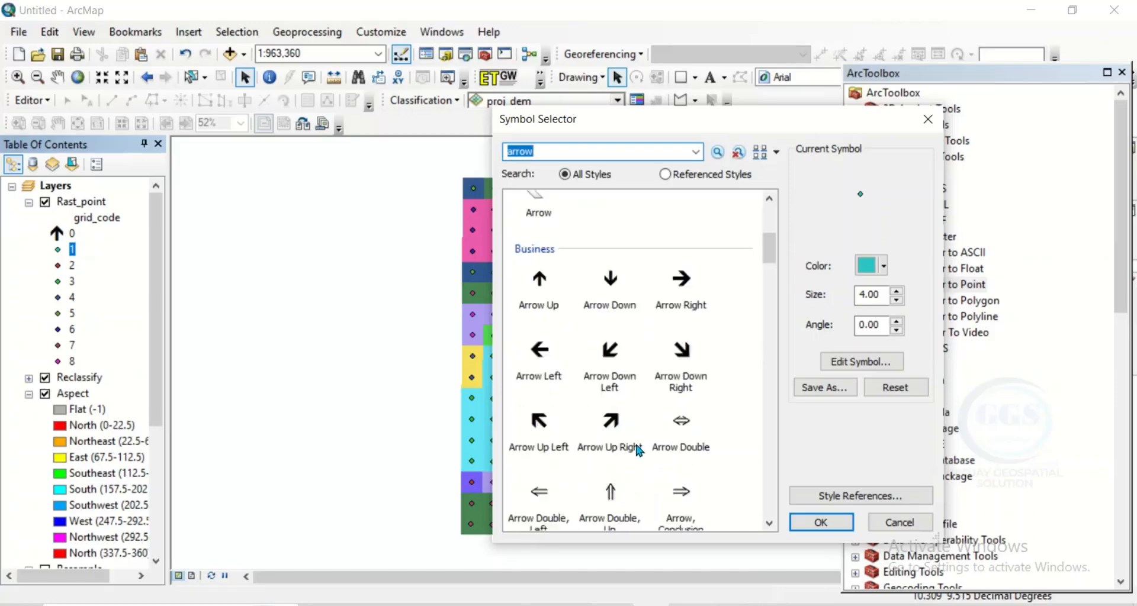
left_click(606, 425)
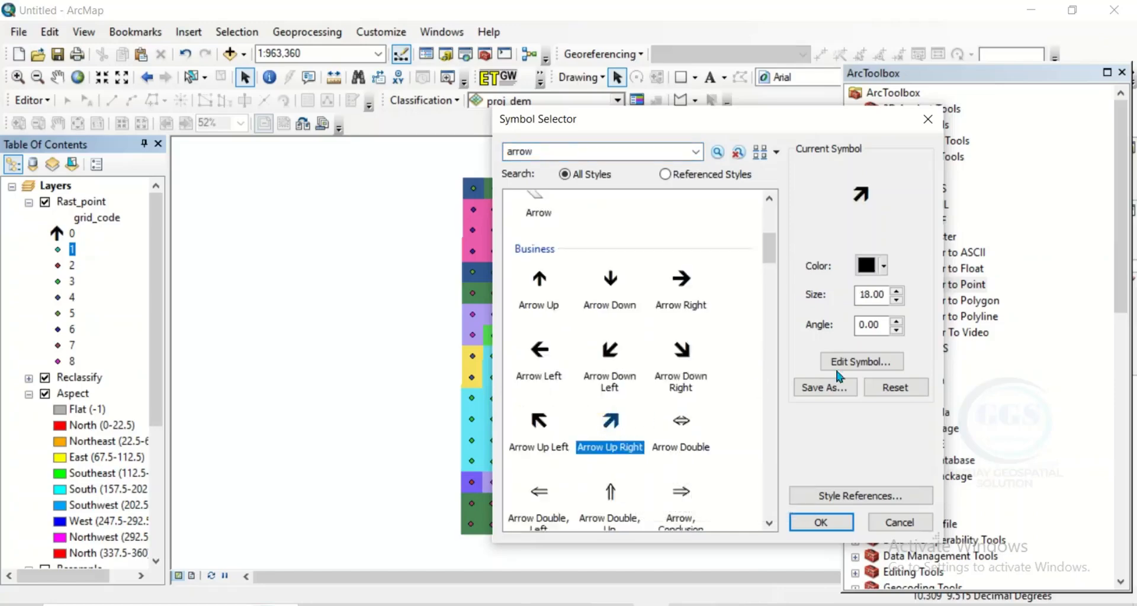
left_click(823, 525)
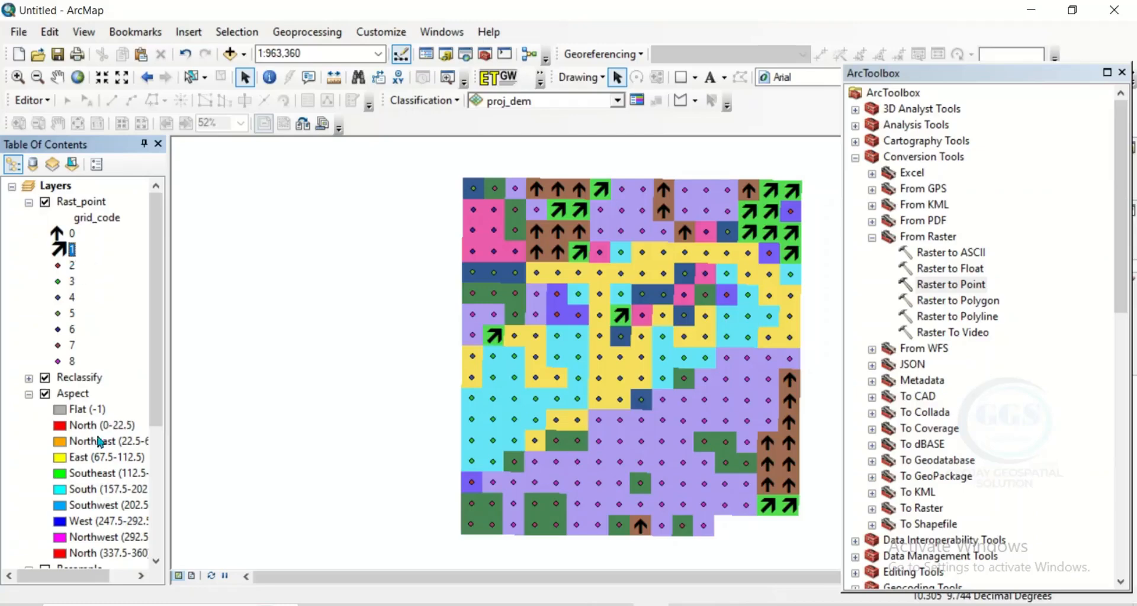
Assign the Arrow Right symbol from the "arrow" search results to Rast_point class 2.
double_click(59, 267)
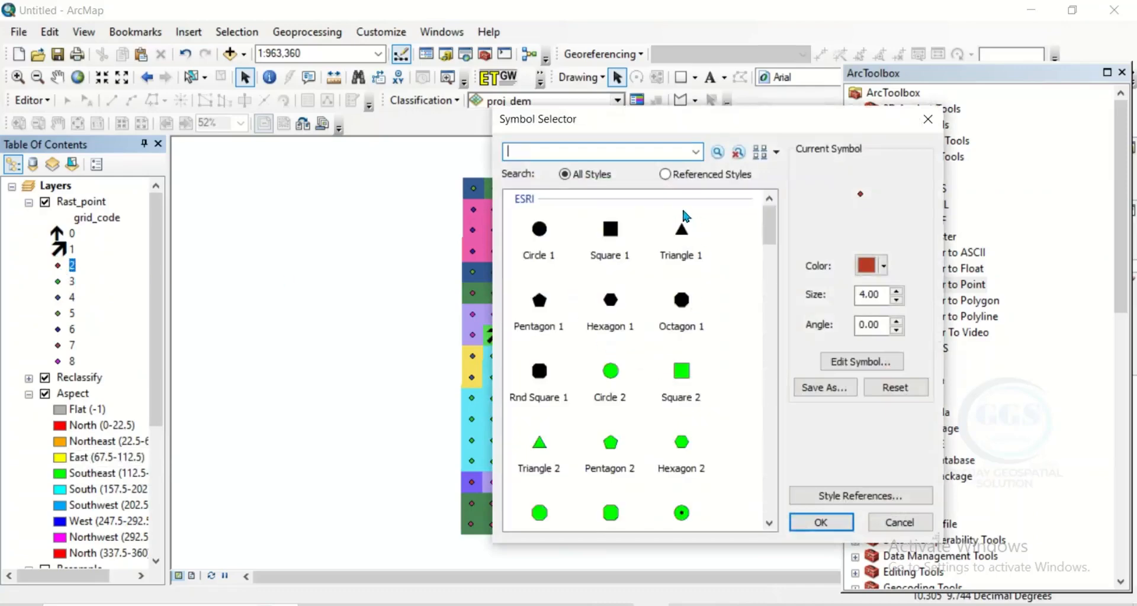
left_click(695, 151)
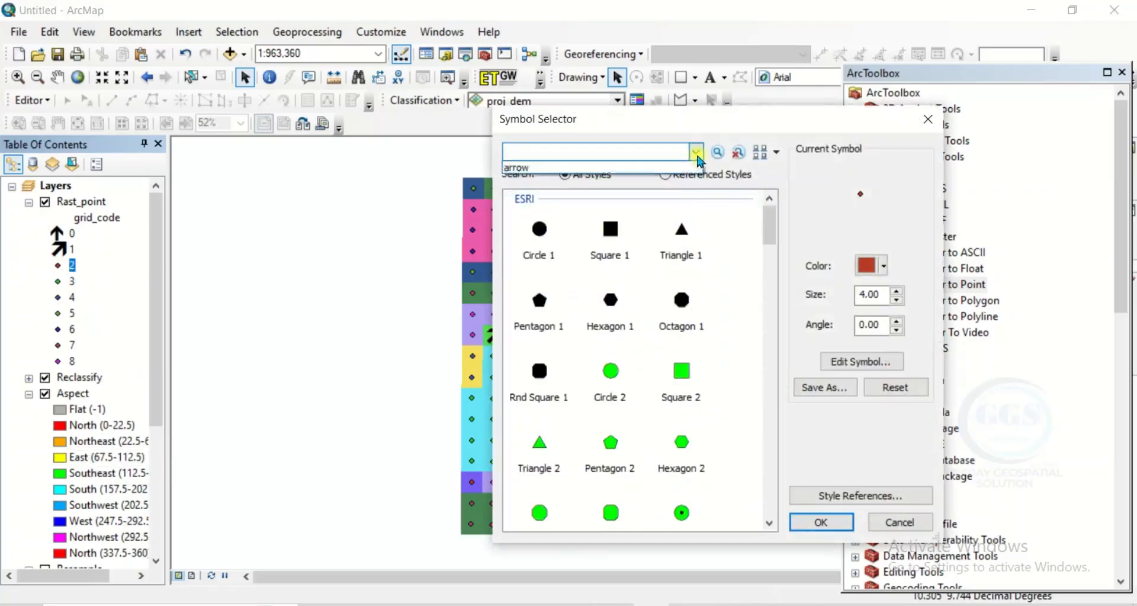
left_click(516, 171)
scroll(665, 365, "down", 5)
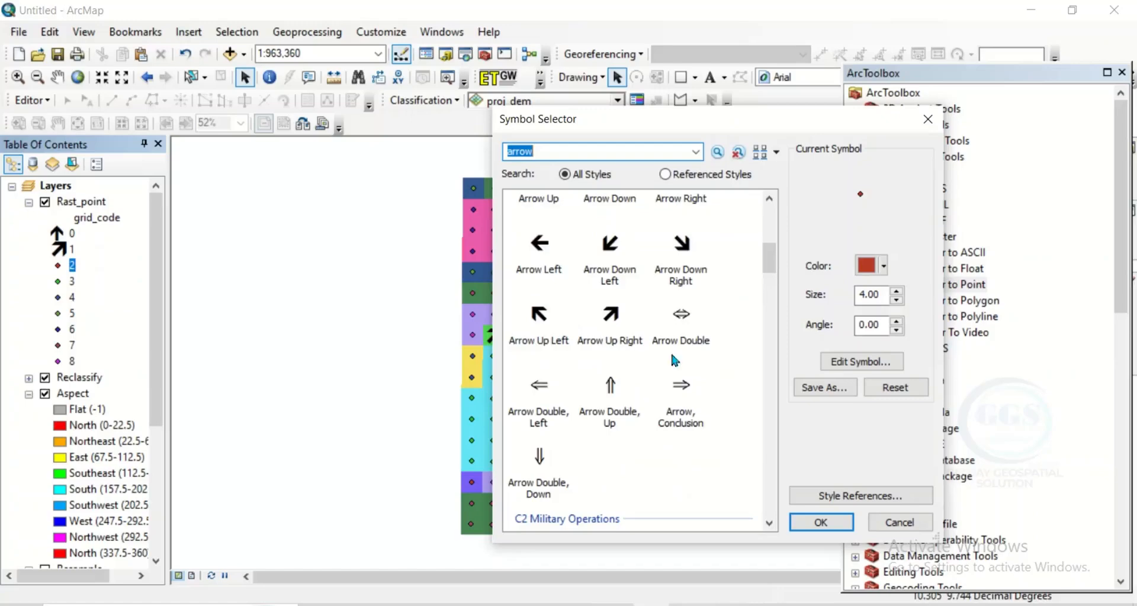
scroll(657, 291, "up", 2)
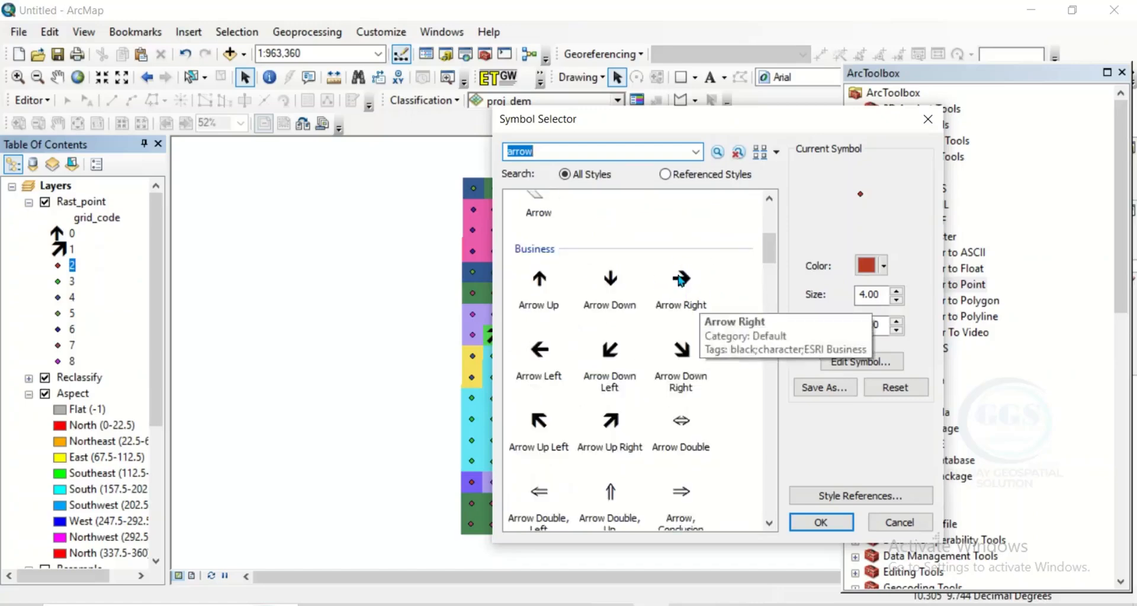
left_click(681, 281)
left_click(817, 523)
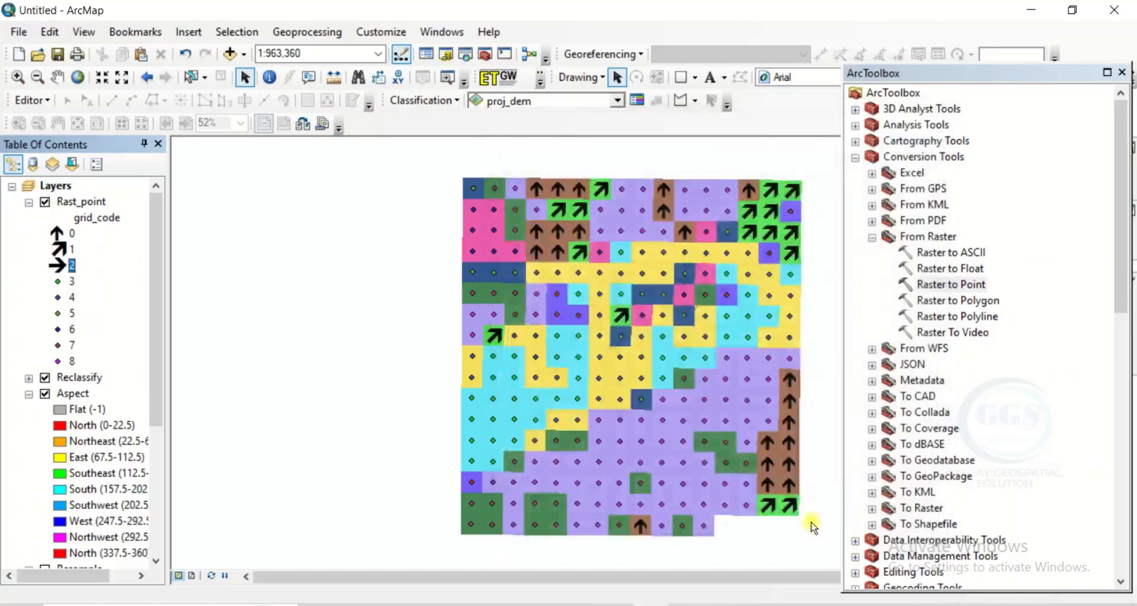
Assign the Arrow Down Right symbol to Rast_point class 3 and the Arrow Down symbol to class 4.
double_click(57, 282)
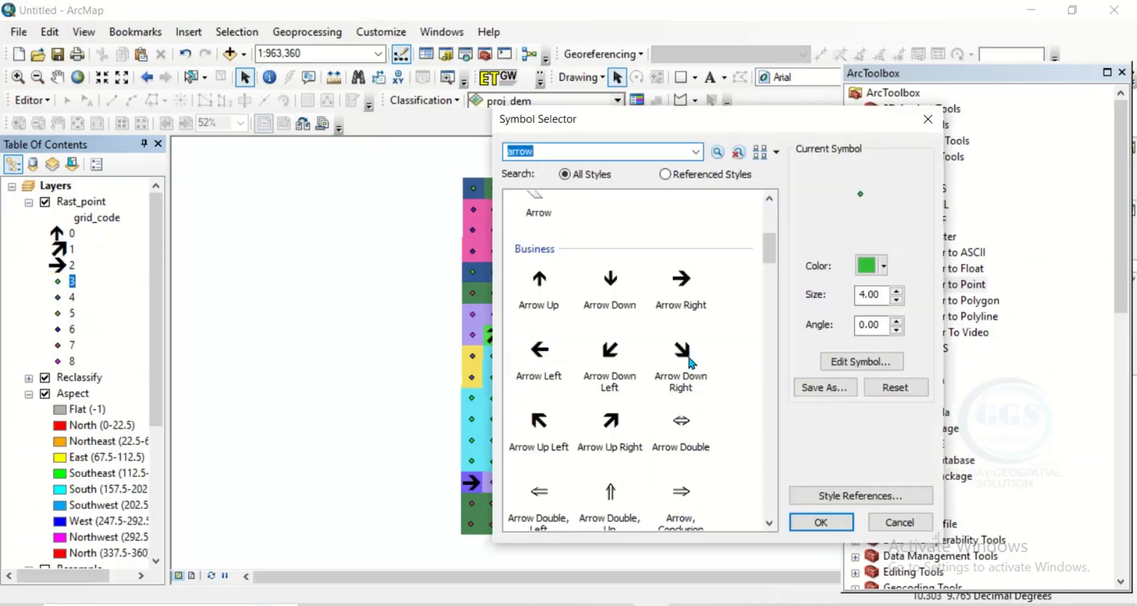
left_click(698, 372)
left_click(820, 522)
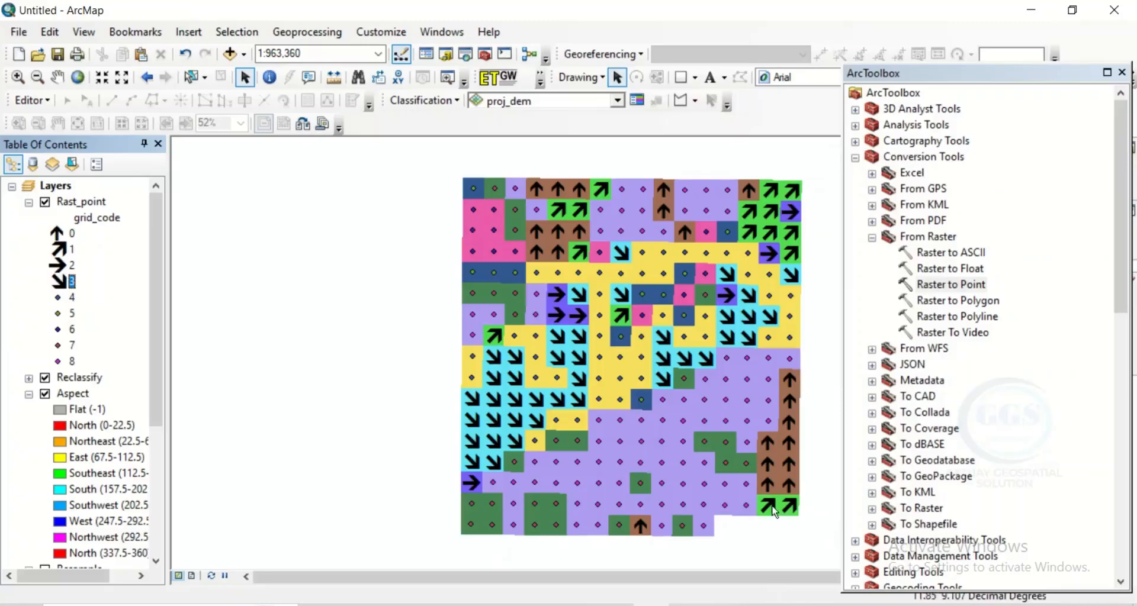
double_click(57, 298)
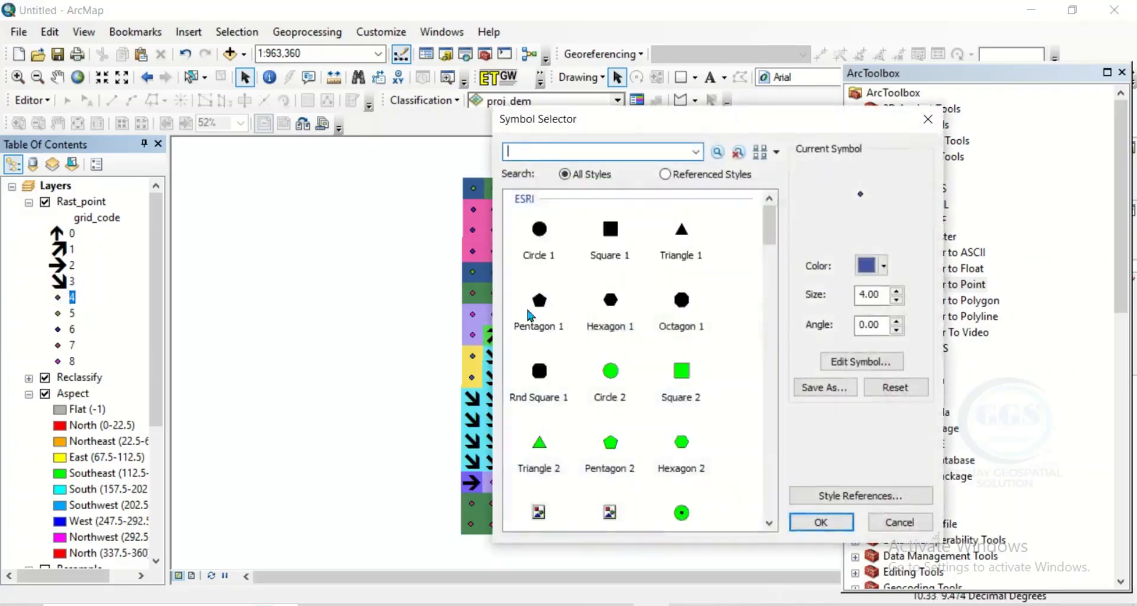
left_click(611, 285)
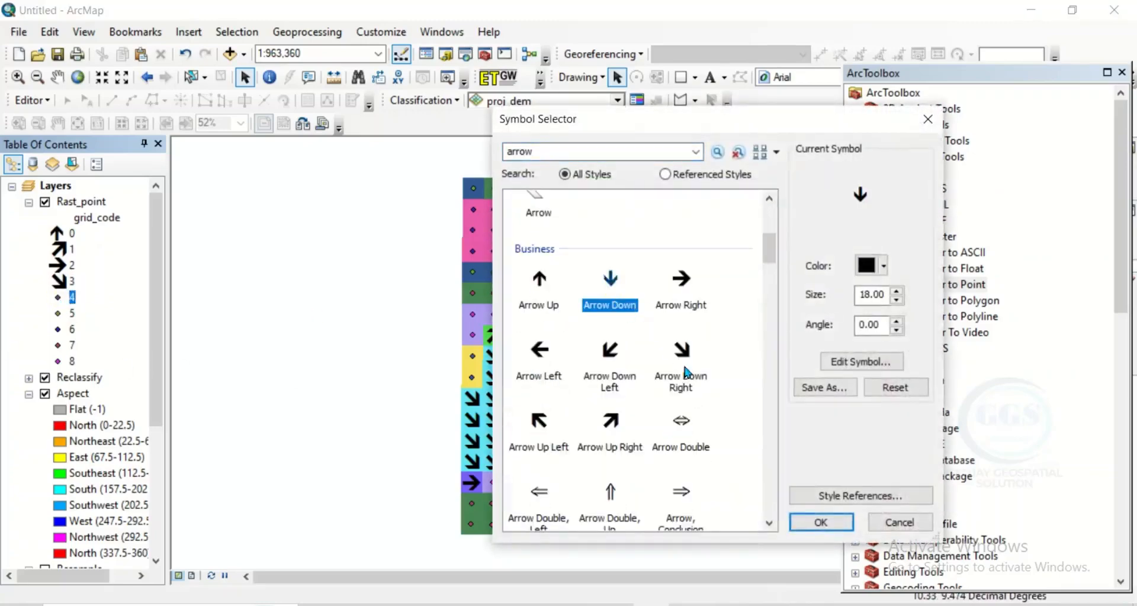
left_click(821, 523)
Assign Arrow Down Left to Rast_point class 5, Arrow Left to class 6 and Arrow Up Left to class 7.
double_click(57, 313)
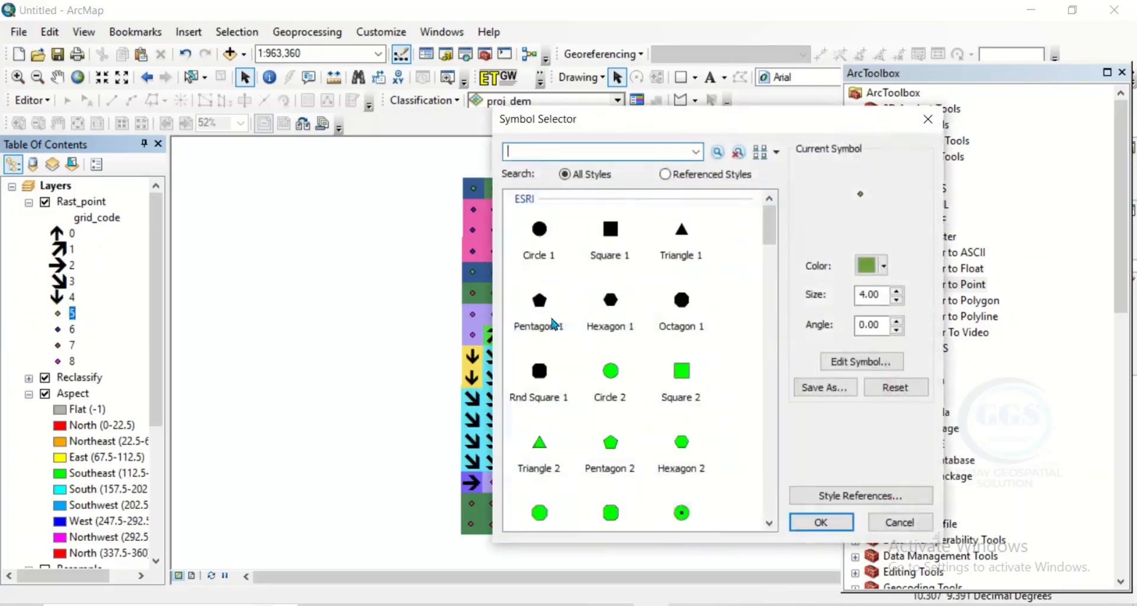
left_click(610, 251)
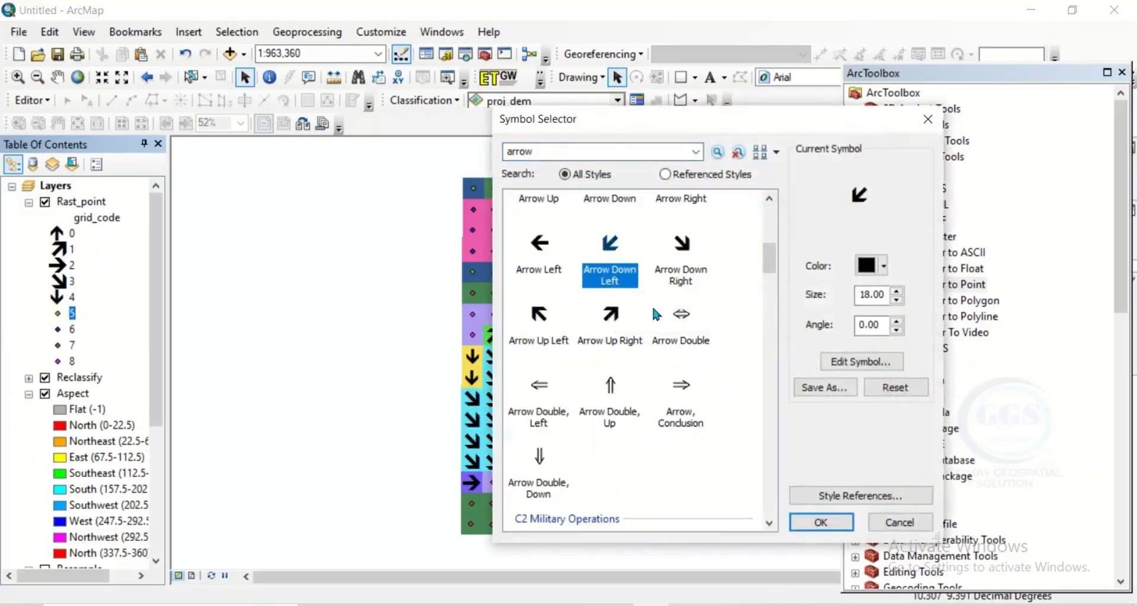
left_click(798, 529)
double_click(57, 329)
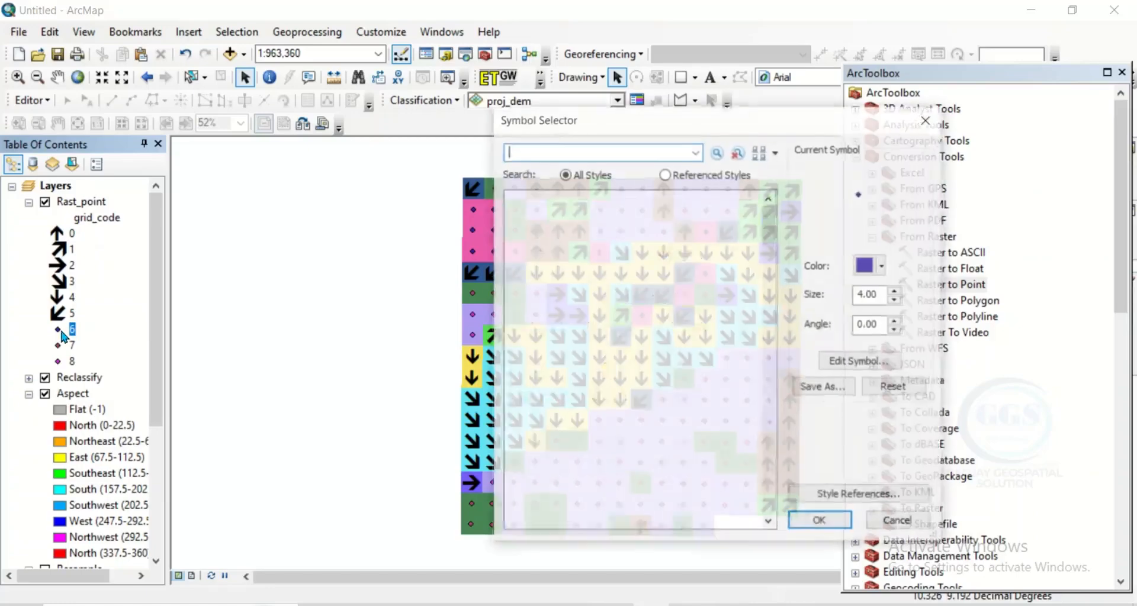
left_click(538, 253)
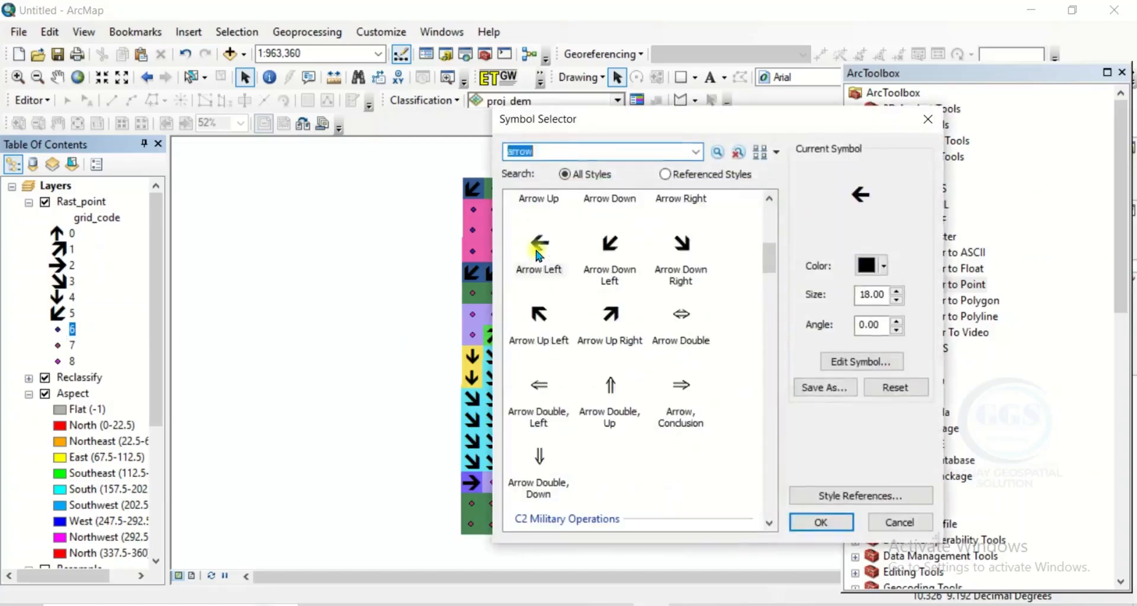
left_click(800, 521)
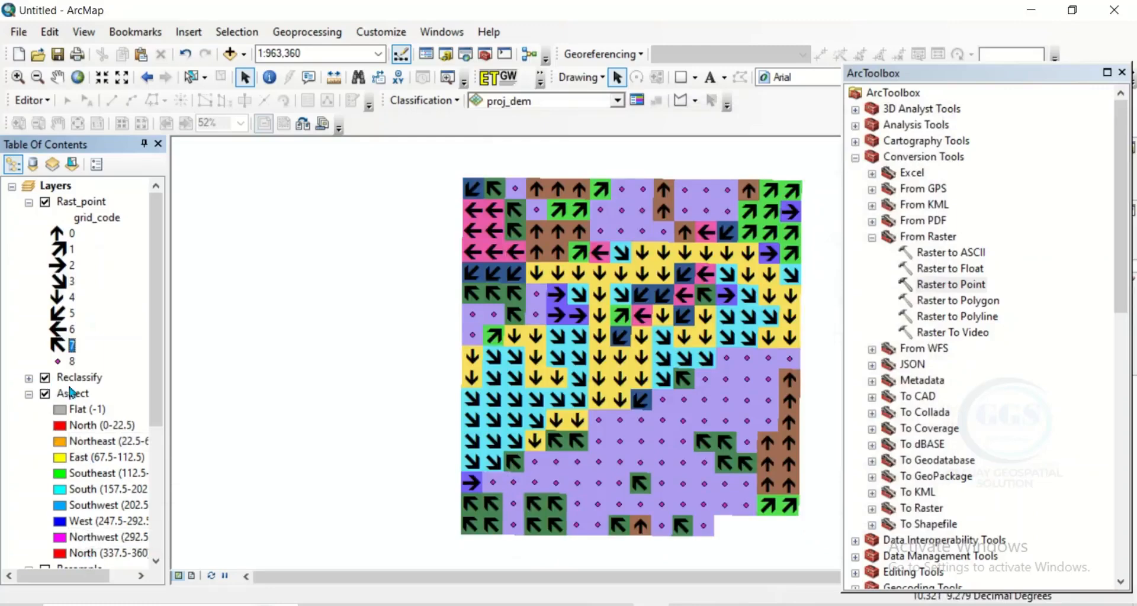
Assign the Arrow Up symbol from the Business style to Rast_point class 8.
left_click(58, 362)
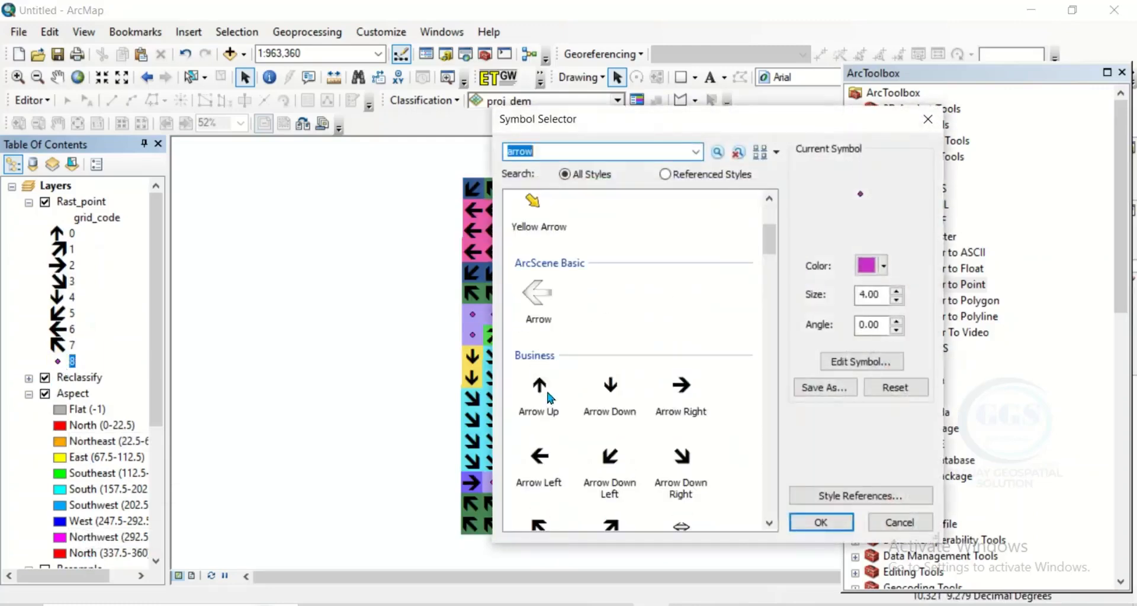
left_click(540, 392)
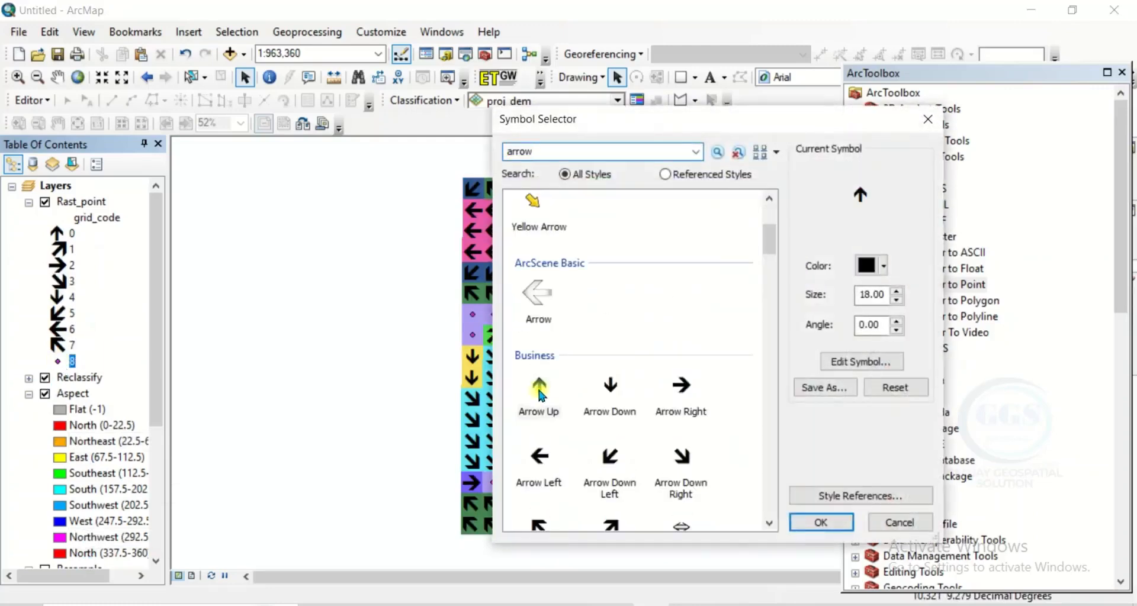
left_click(821, 522)
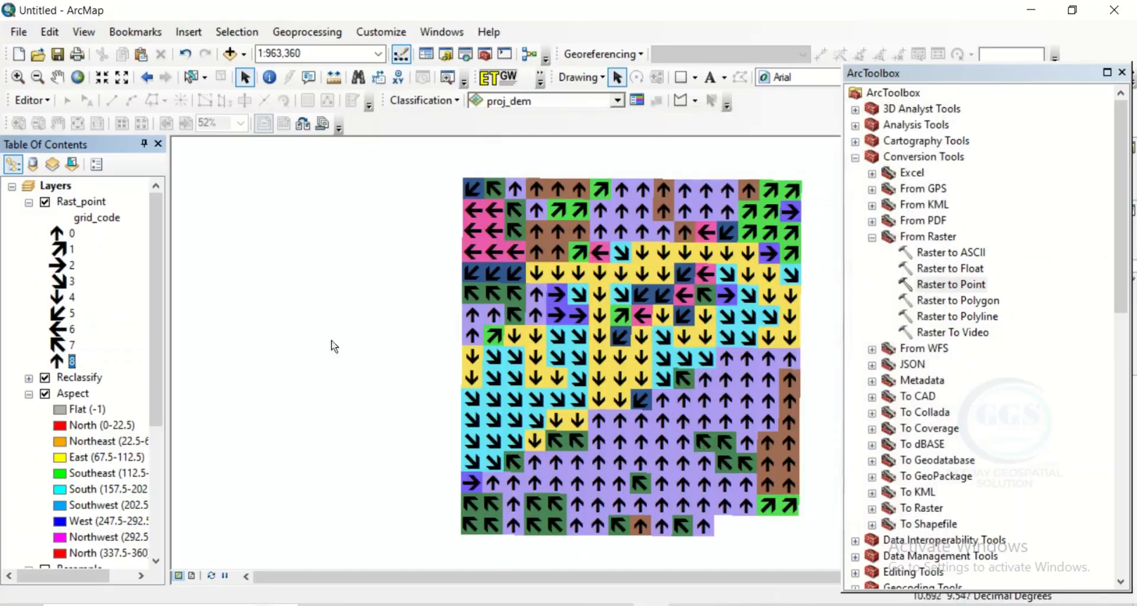
Collapse the Aspect legend, hide the Reclassify and Aspect layers, and display proj_dem beneath the arrows.
left_click(28, 394)
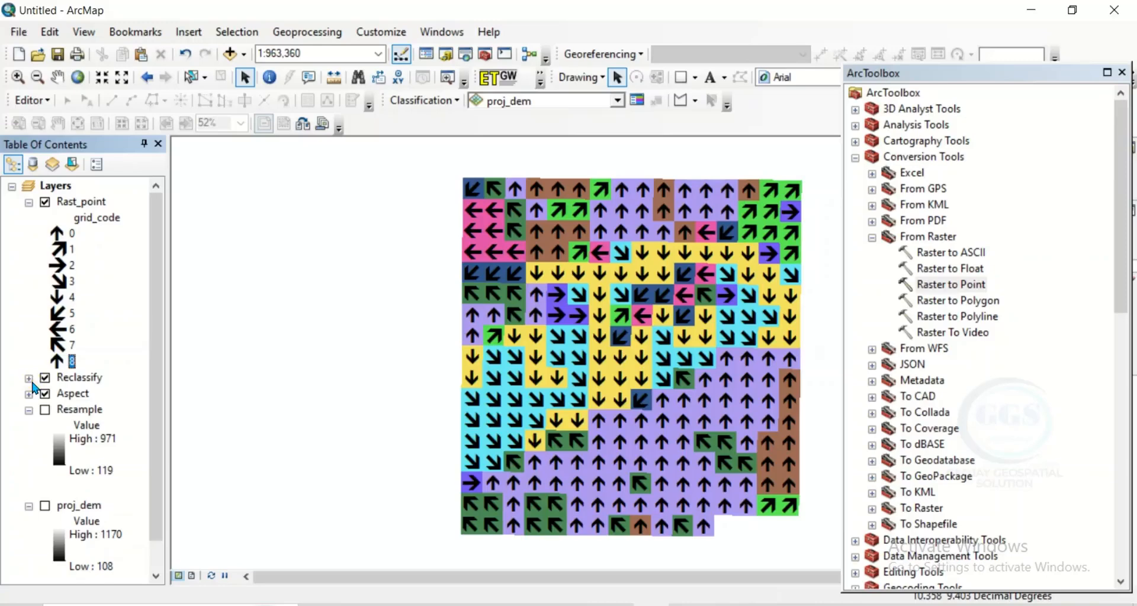
left_click(45, 377)
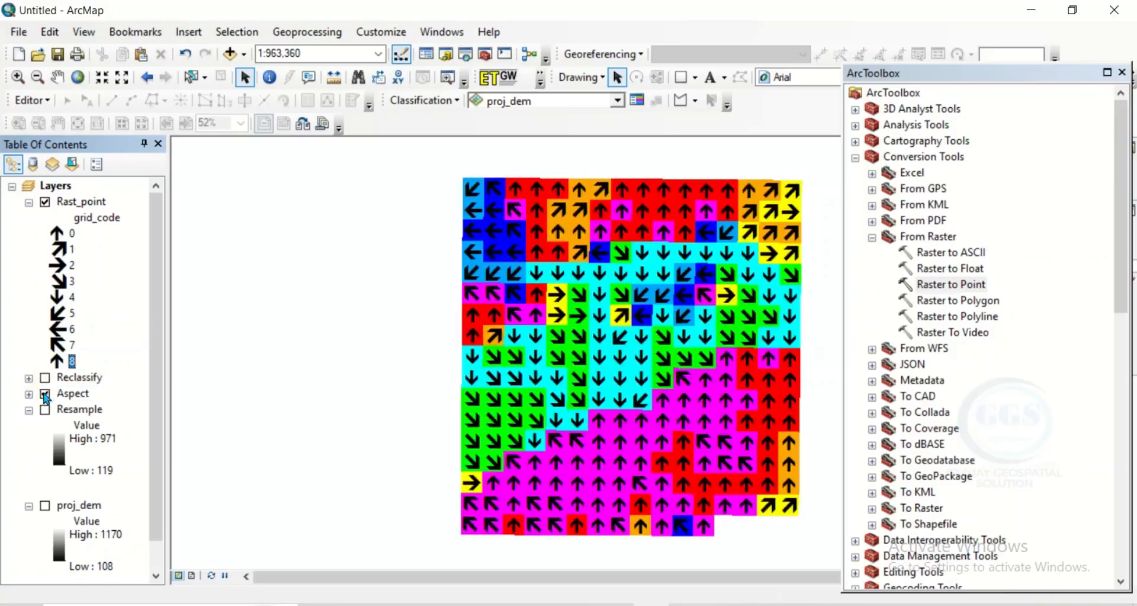
left_click(44, 394)
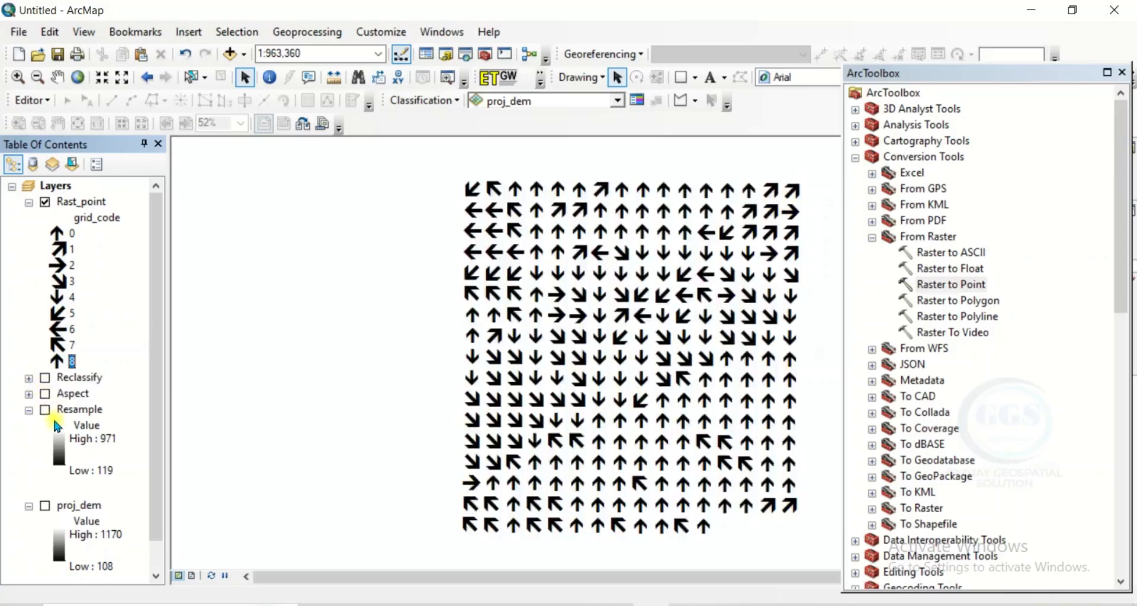
left_click(45, 506)
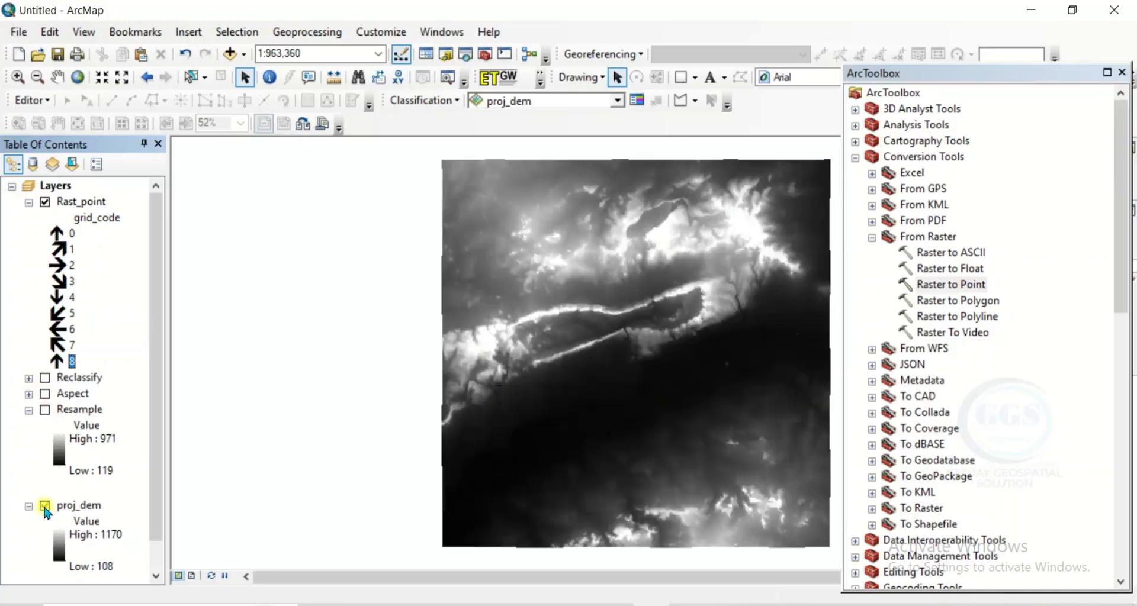
Apply the yellow-red-magenta-blue color ramp to proj_dem with the Invert option enabled.
left_click(58, 544)
left_click(119, 554)
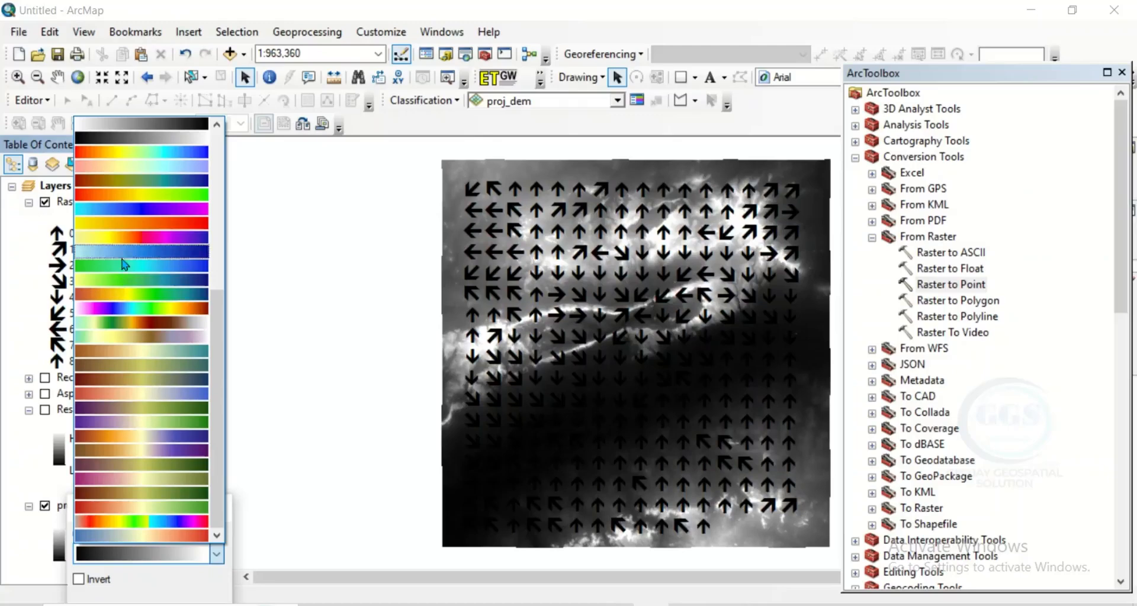
left_click(122, 238)
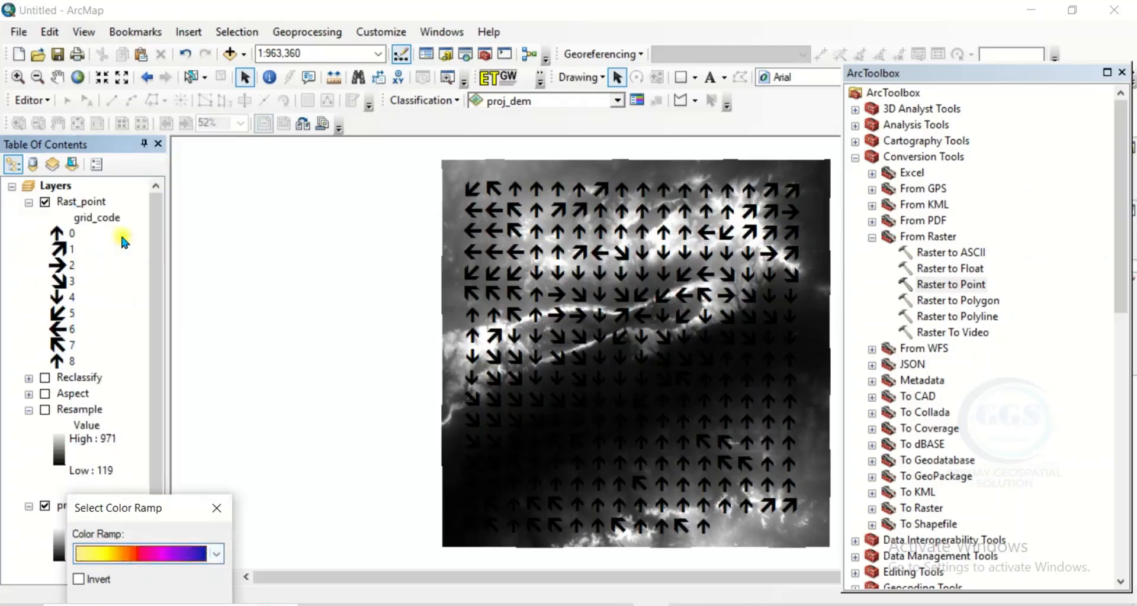
left_click(80, 579)
left_click_drag(157, 508, 153, 451)
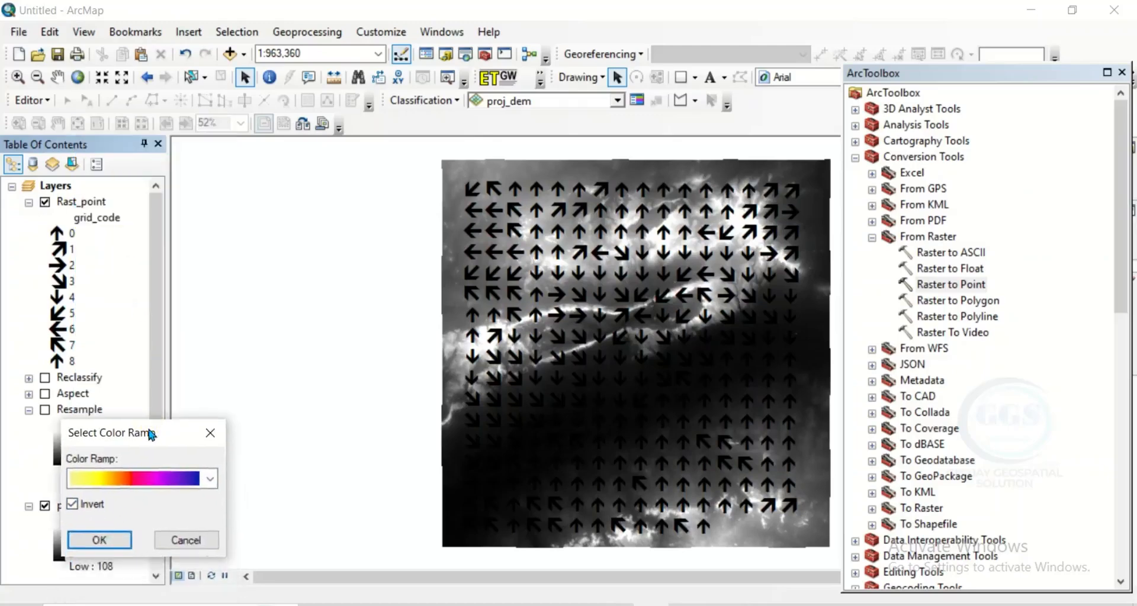
left_click(106, 541)
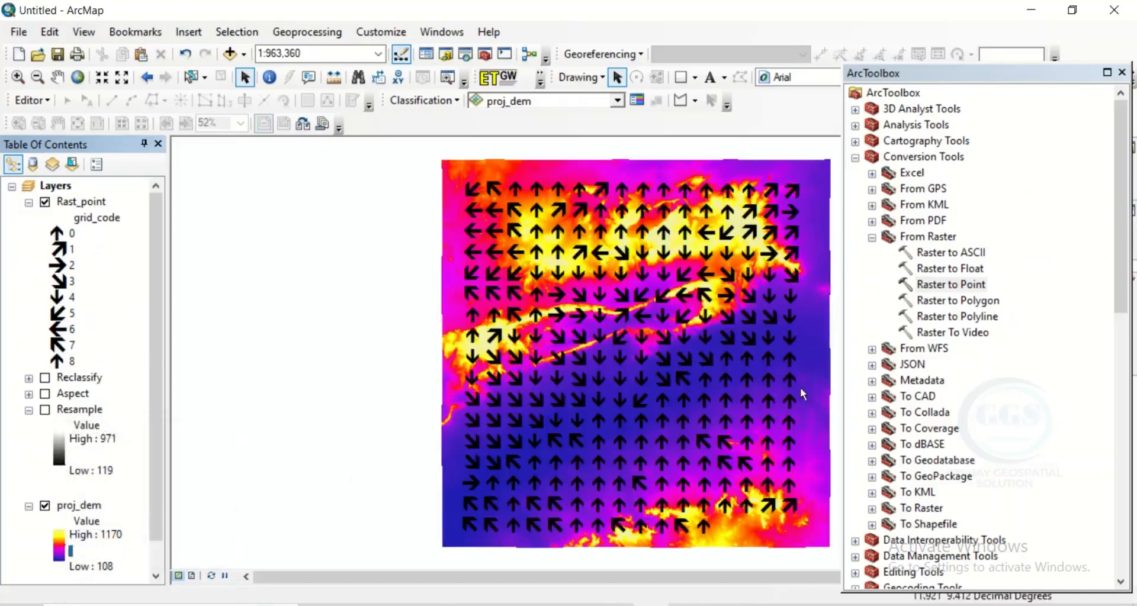
Close ArcToolbox and examine the flow direction arrows against the ridges and lowlands of proj_dem at 1:400,000.
left_click(1123, 73)
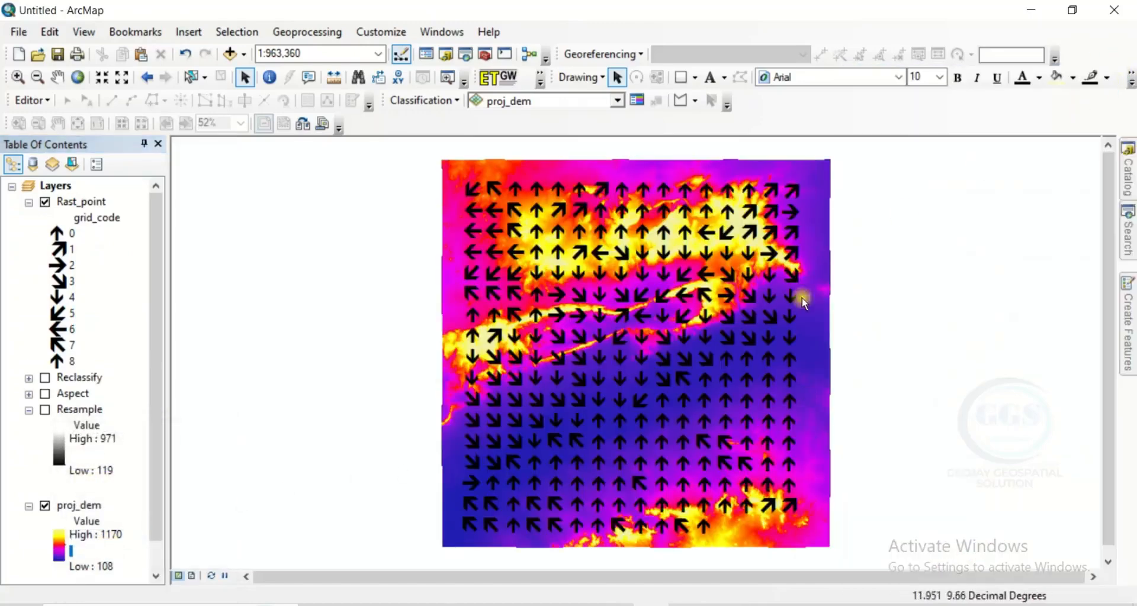
scroll(708, 364, "up", 3)
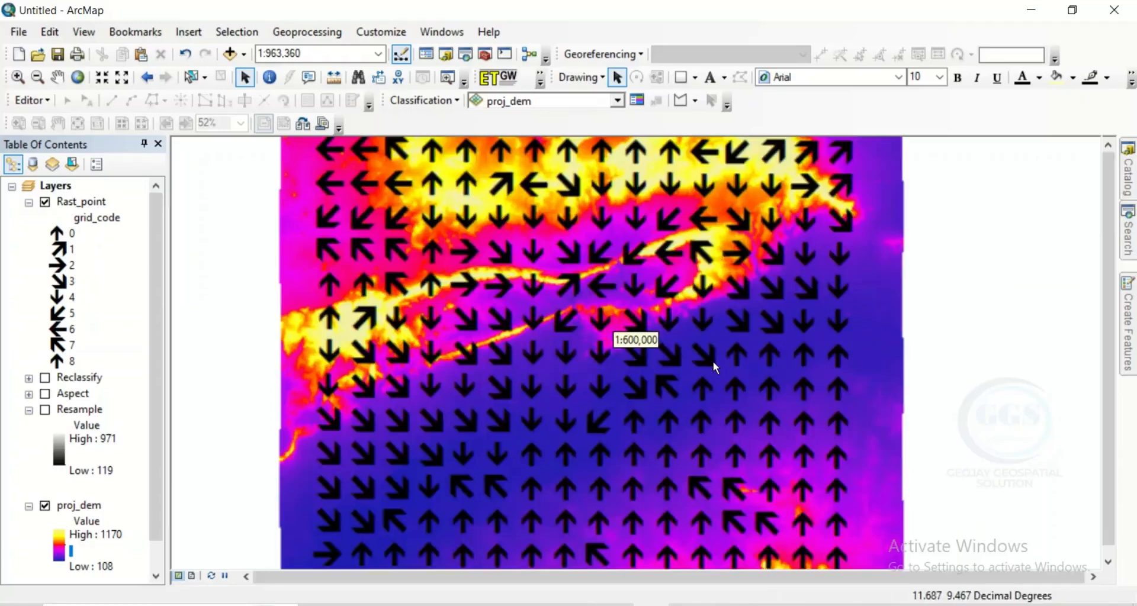
scroll(713, 362, "up", 2)
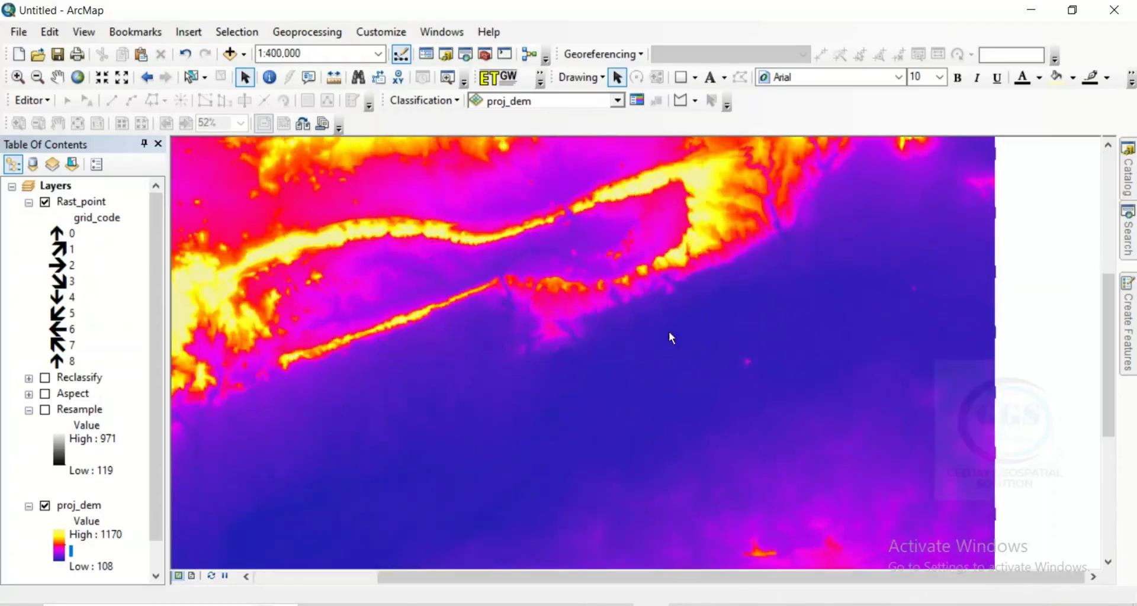
left_click_drag(560, 280, 600, 308)
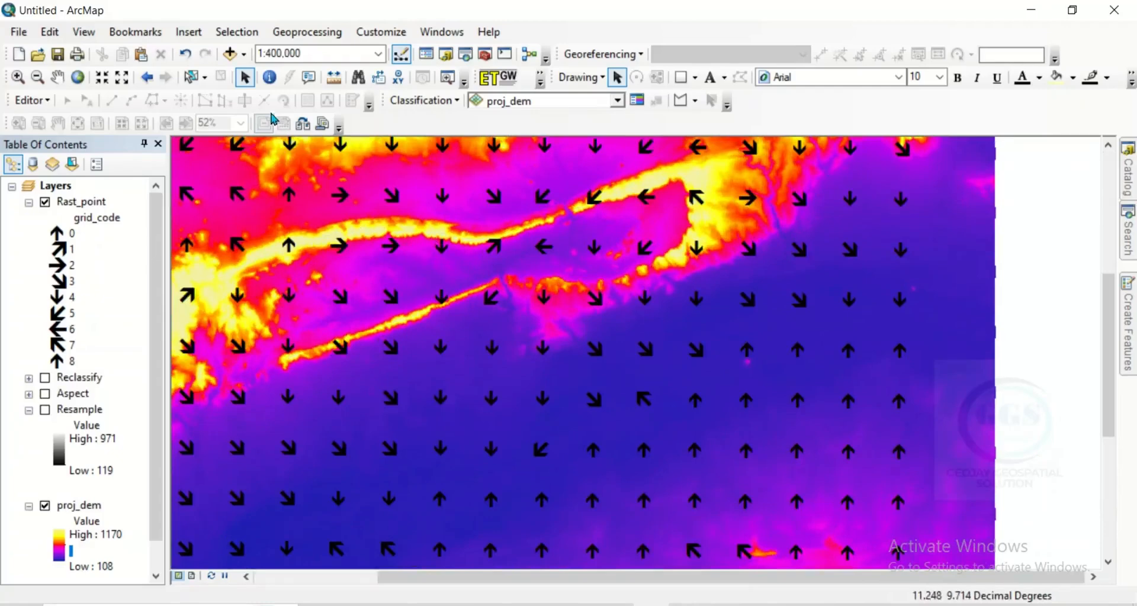
left_click(57, 77)
left_click_drag(659, 351, 740, 375)
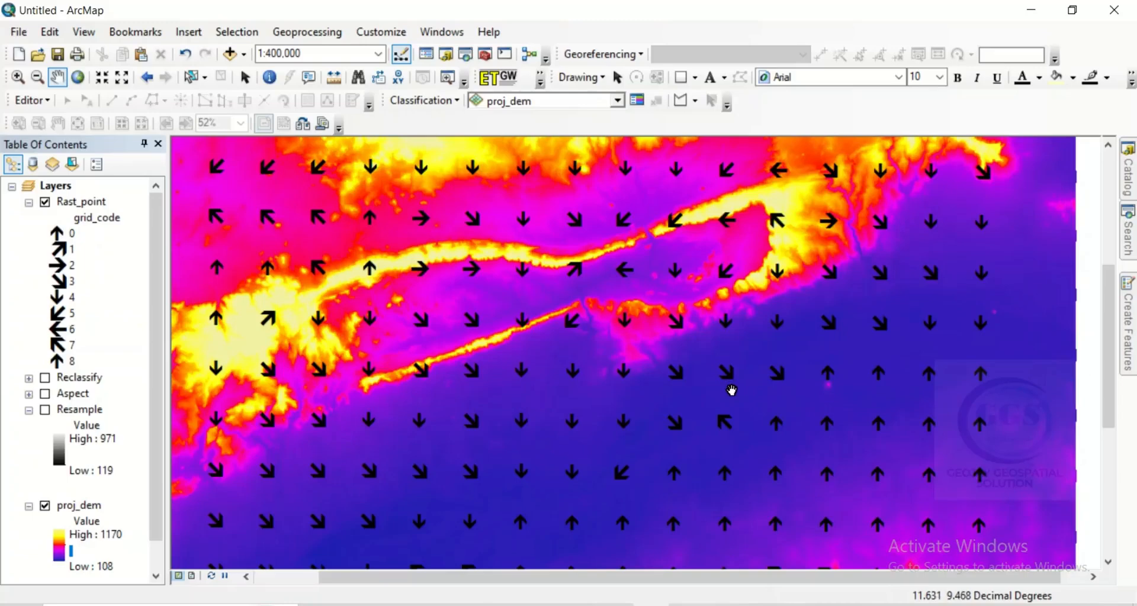
left_click_drag(668, 350, 698, 388)
left_click_drag(693, 317, 692, 355)
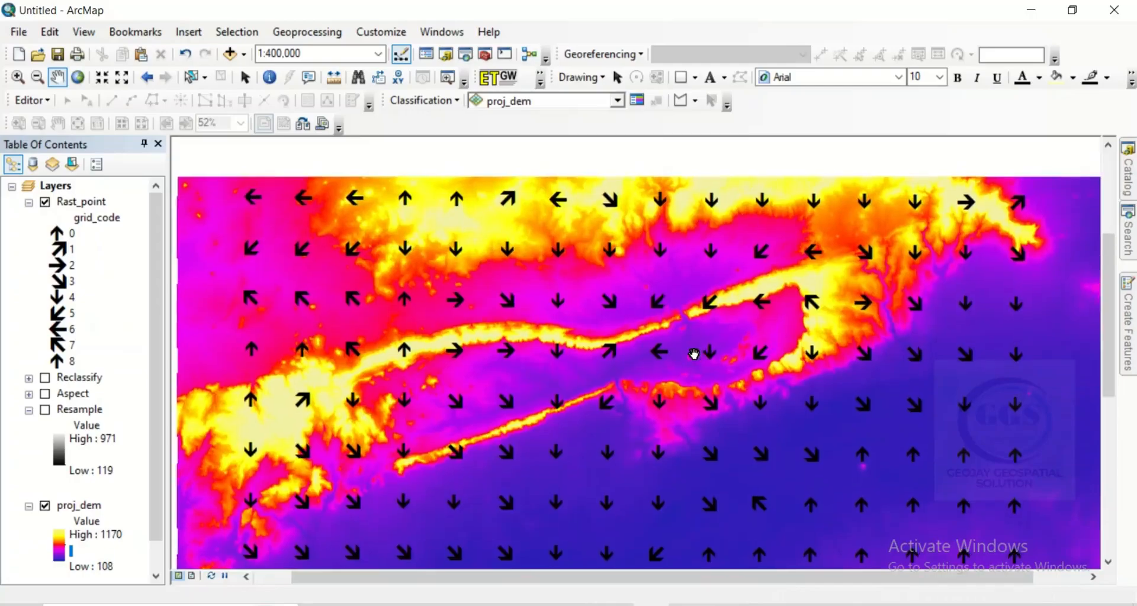